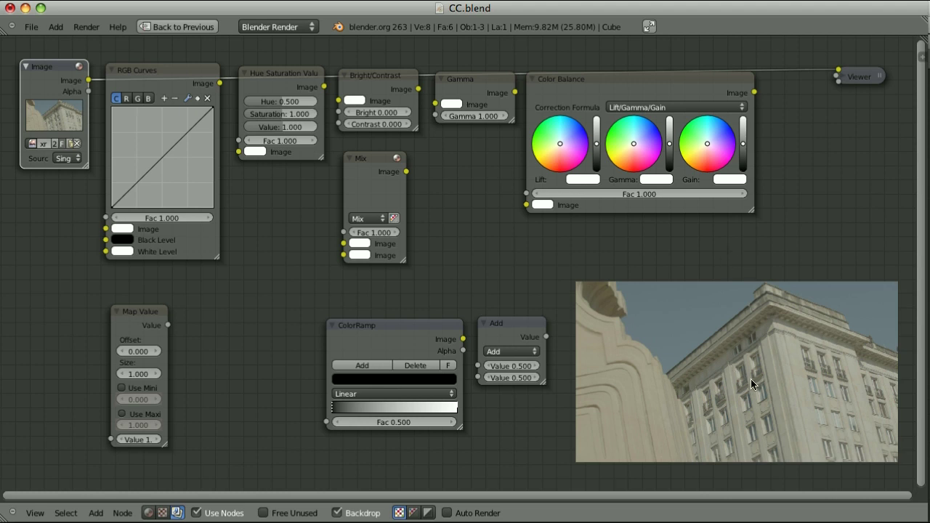
# Step: Return to the multi-editor compositing layout and show the histogram and waveform scopes beside the Viewer Node image
pyautogui.hotkey('ctrl', 'Up')
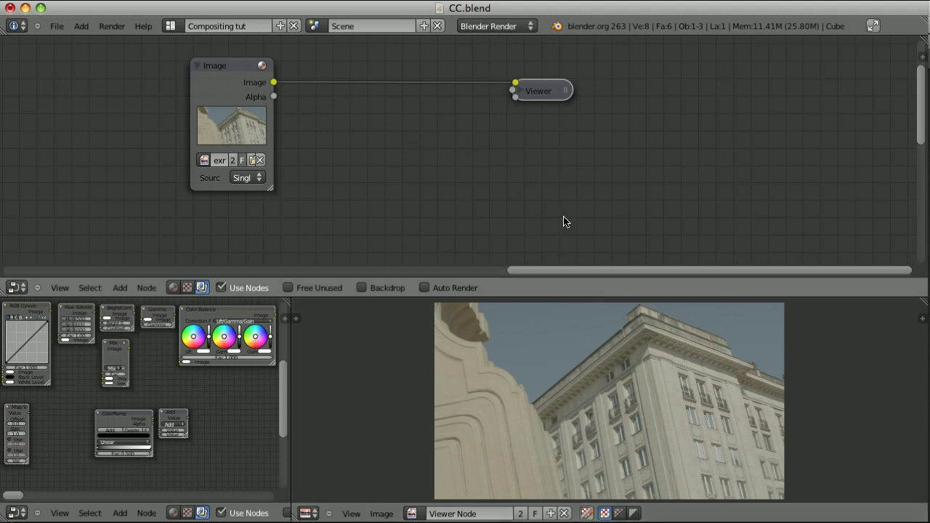
pyautogui.click(362, 288)
pyautogui.click(362, 288)
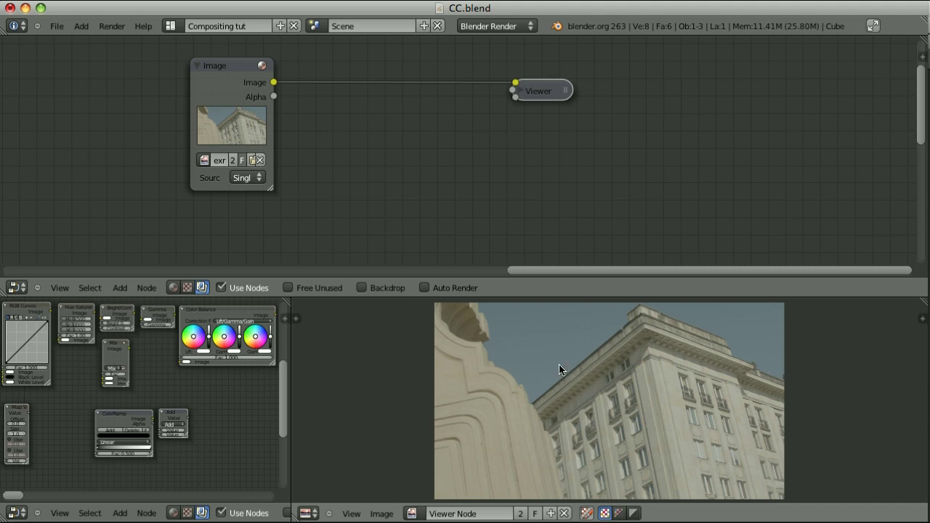
pyautogui.moveTo(549, 353); pyautogui.dragTo(560, 338)
pyautogui.press('t')
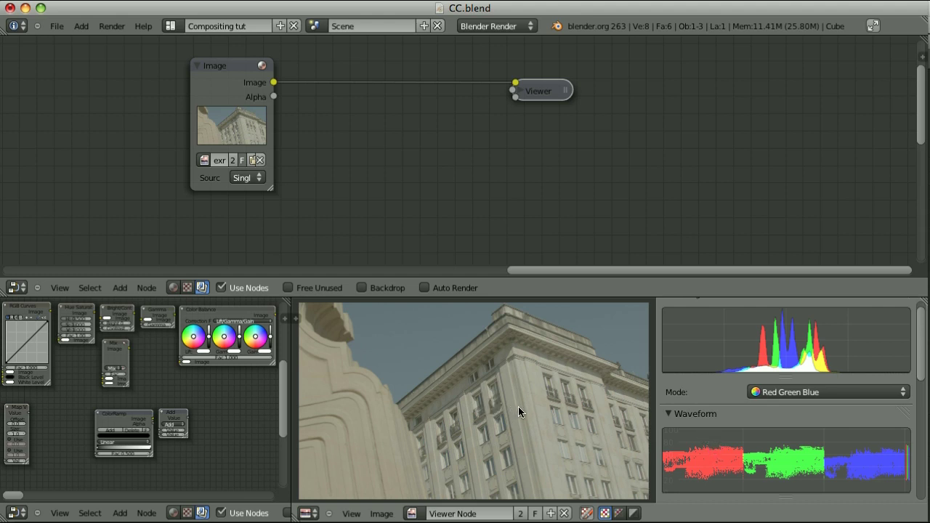
# Step: Try a Bright/Contrast node between the Image and Viewer nodes, and take it out again
pyautogui.moveTo(116, 314); pyautogui.dragTo(599, 329)
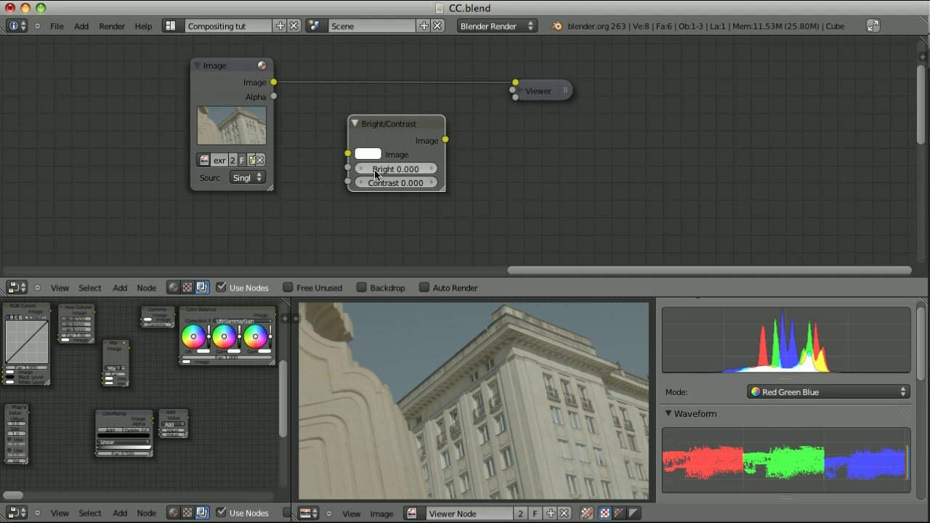
pyautogui.press('x')
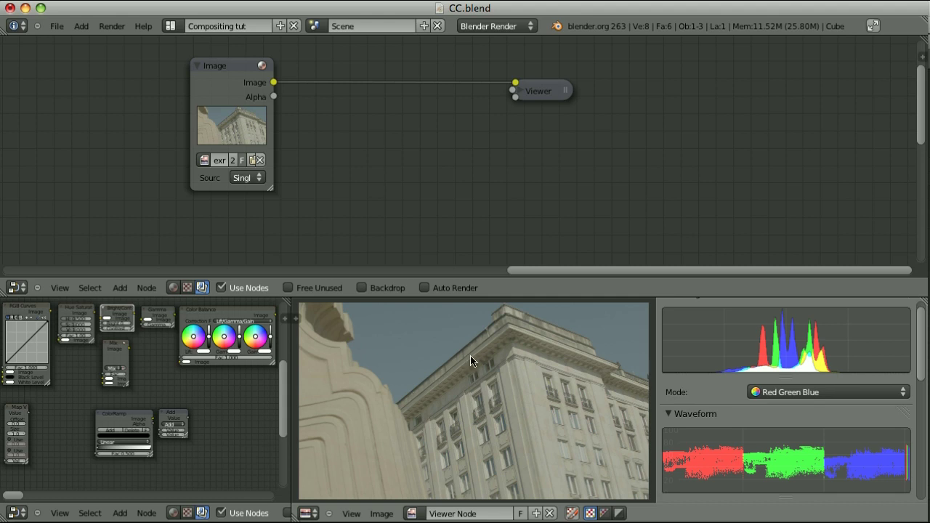
# Step: Add an RGB Curves node and insert it on the link between the Image and Viewer nodes
pyautogui.scroll(8, 463, 379)
pyautogui.moveTo(463, 380); pyautogui.dragTo(564, 390, button='middle')
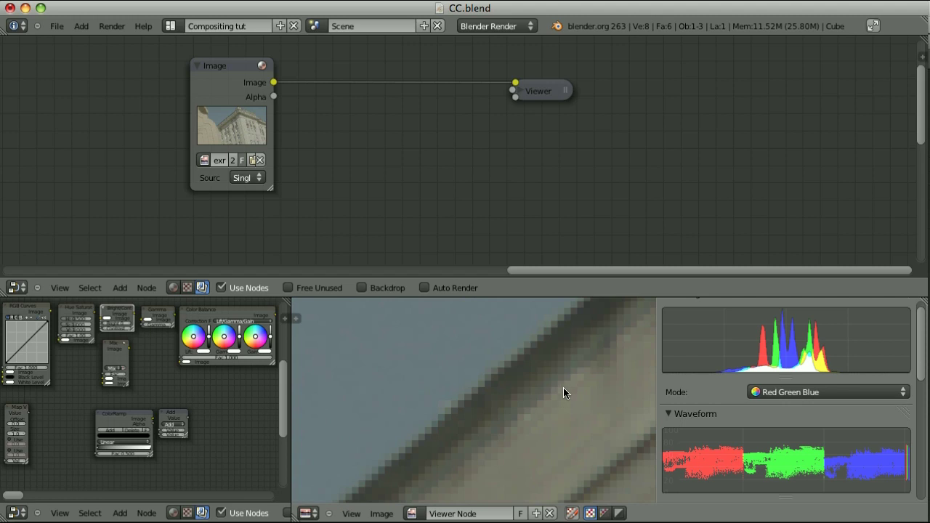
pyautogui.scroll(3, 564, 390)
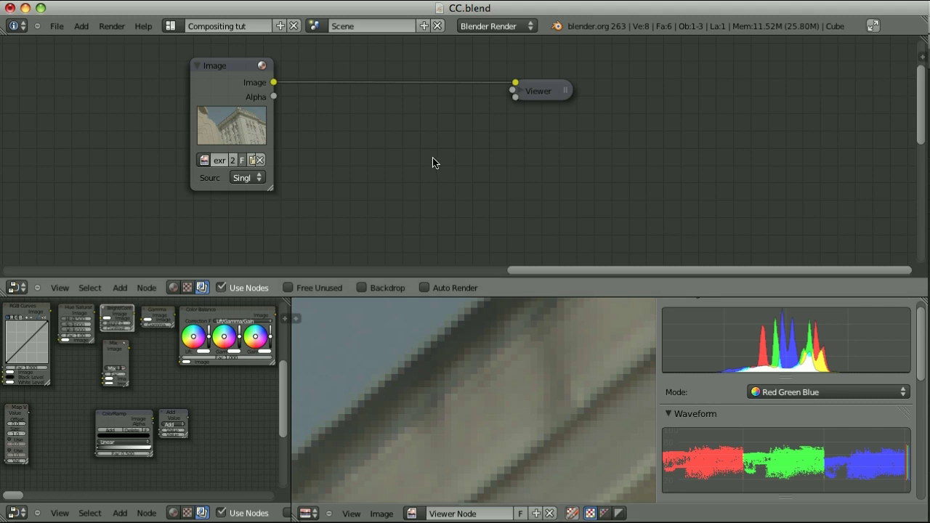
pyautogui.hotkey('shift', 'a')
pyautogui.moveTo(436, 155)
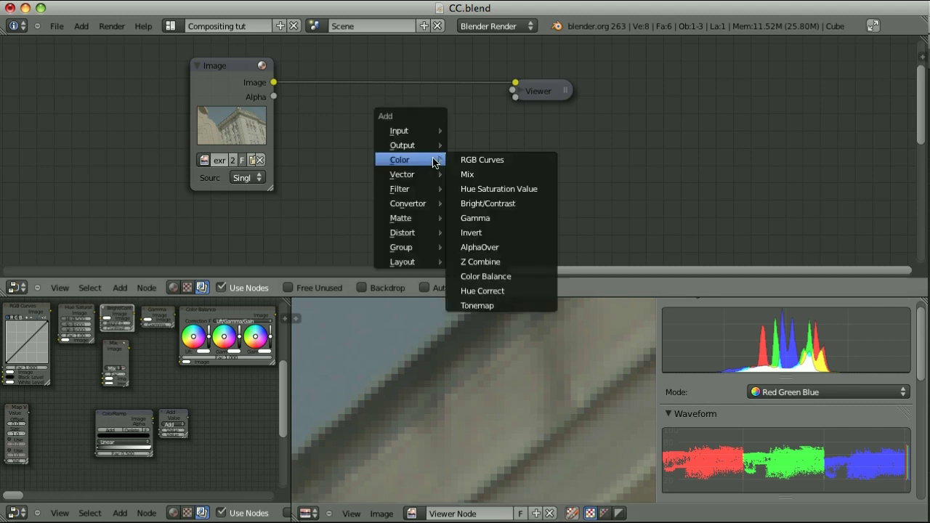
pyautogui.click(481, 155)
pyautogui.click(551, 131)
pyautogui.moveTo(551, 131); pyautogui.dragTo(391, 55)
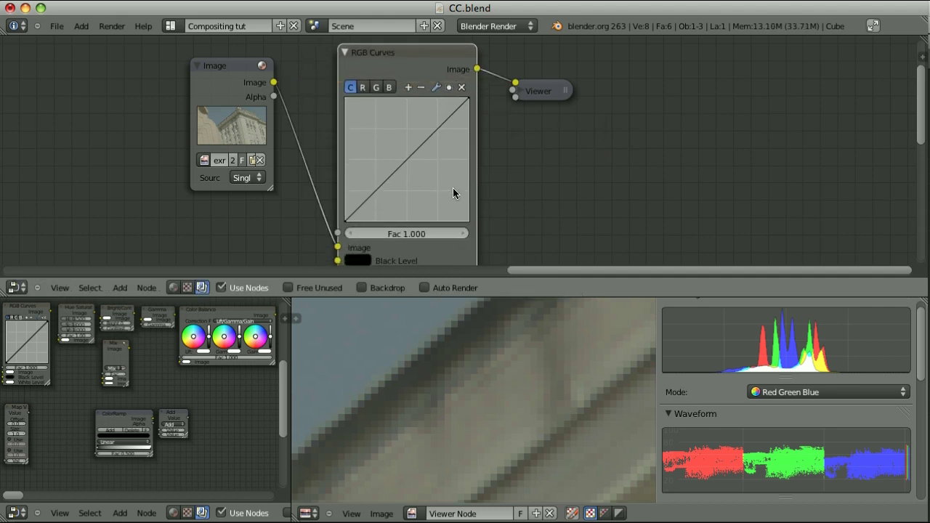
# Step: Sample the RGB Curves node's Black Level from a dark pixel under the roof edge in the viewer image
pyautogui.moveTo(422, 227); pyautogui.dragTo(422, 152)
pyautogui.moveTo(439, 123)
pyautogui.mouseDown()
pyautogui.moveTo(411, 153)
pyautogui.moveTo(434, 121)
pyautogui.mouseUp()
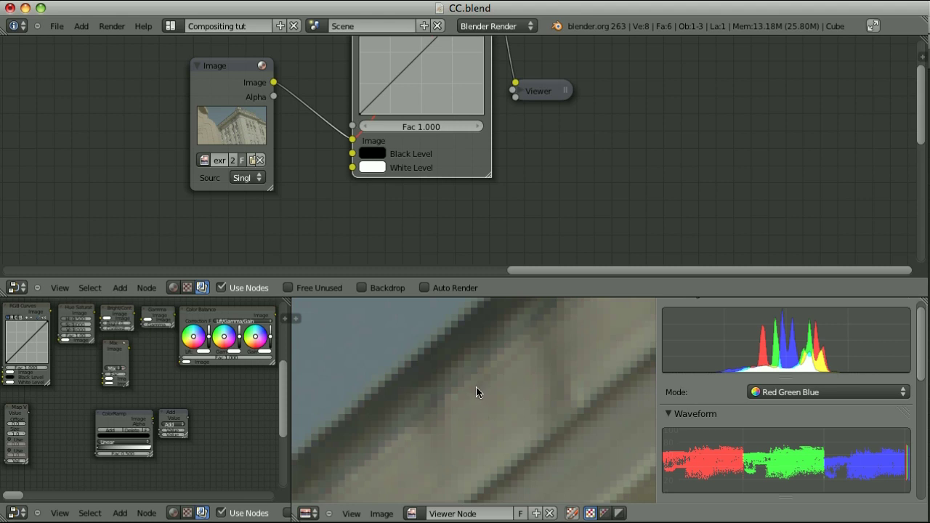
pyautogui.click(380, 153)
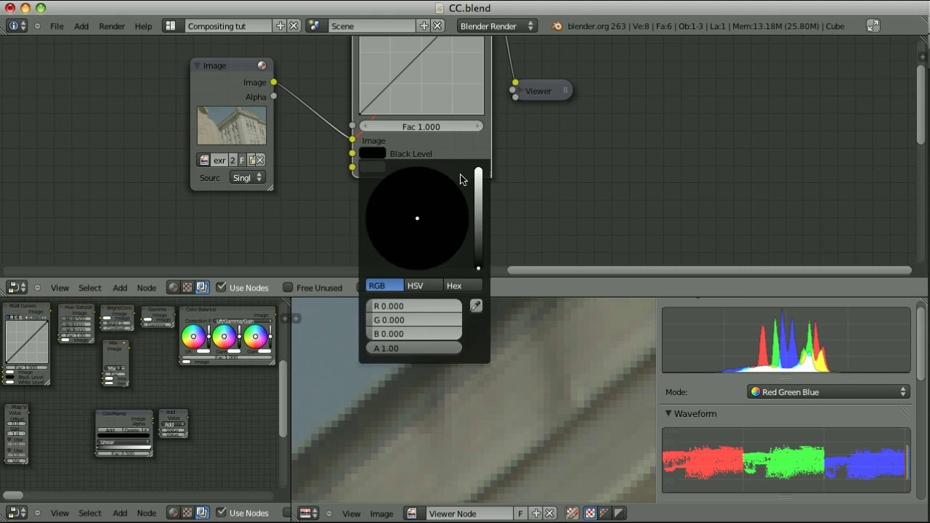
pyautogui.click(477, 311)
pyautogui.click(457, 336)
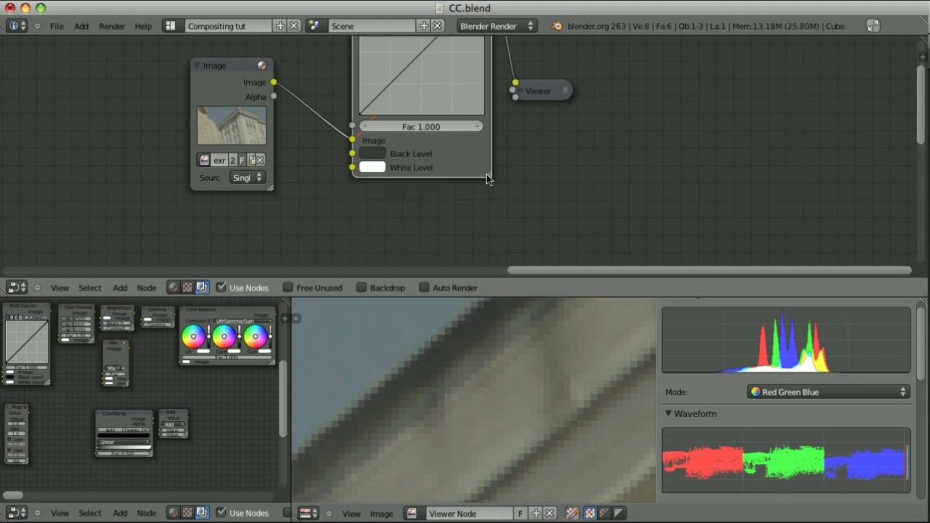
# Step: Sample the RGB Curves node's White Level from a bright window-frame pixel and fit the whole image in the viewer
pyautogui.scroll(-8, 546, 415)
pyautogui.moveTo(546, 415); pyautogui.dragTo(421, 375, button='middle')
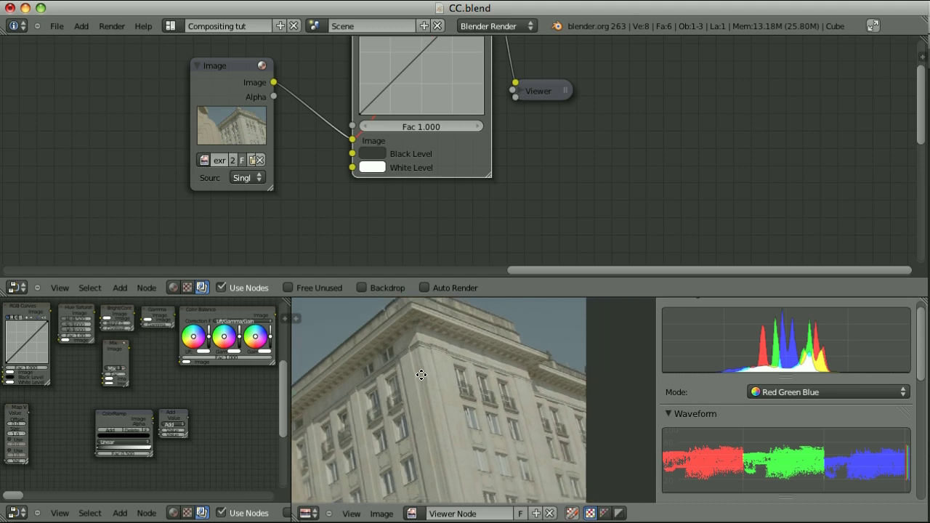
pyautogui.scroll(3, 503, 420)
pyautogui.moveTo(503, 421); pyautogui.dragTo(491, 340, button='middle')
pyautogui.scroll(3, 528, 405)
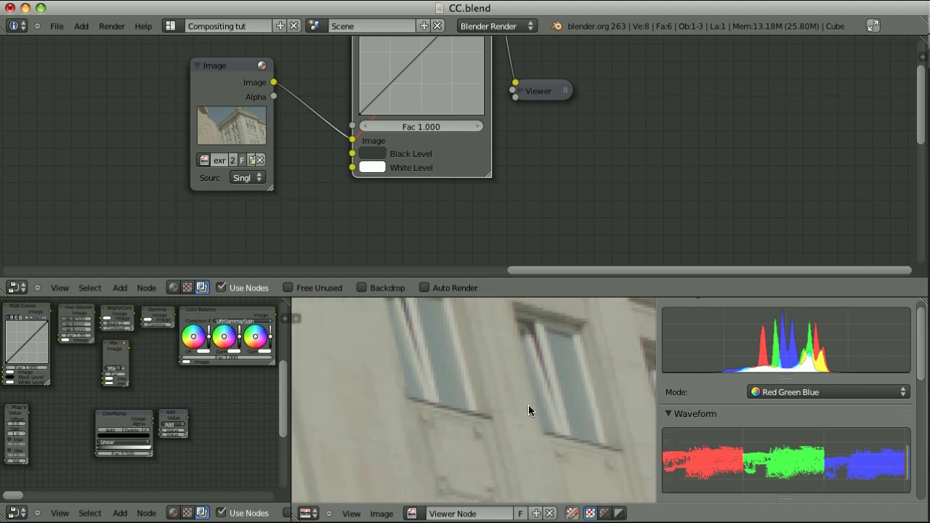
pyautogui.moveTo(528, 404); pyautogui.dragTo(478, 422, button='middle')
pyautogui.scroll(5, 492, 425)
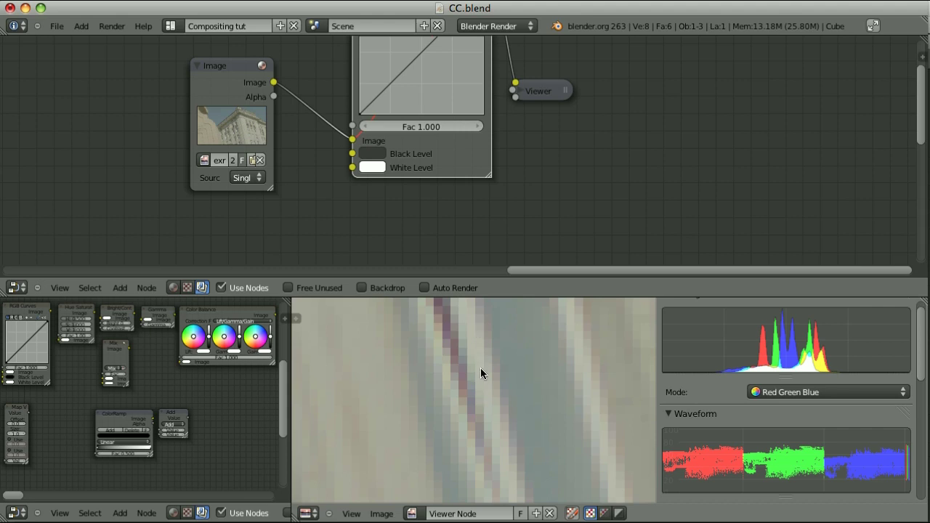
pyautogui.click(376, 168)
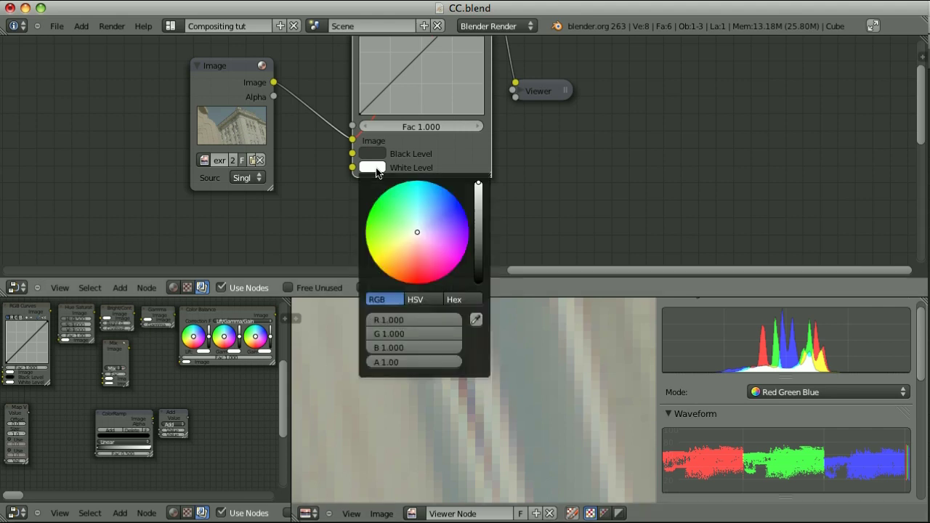
pyautogui.click(476, 319)
pyautogui.click(446, 373)
pyautogui.press('Home')
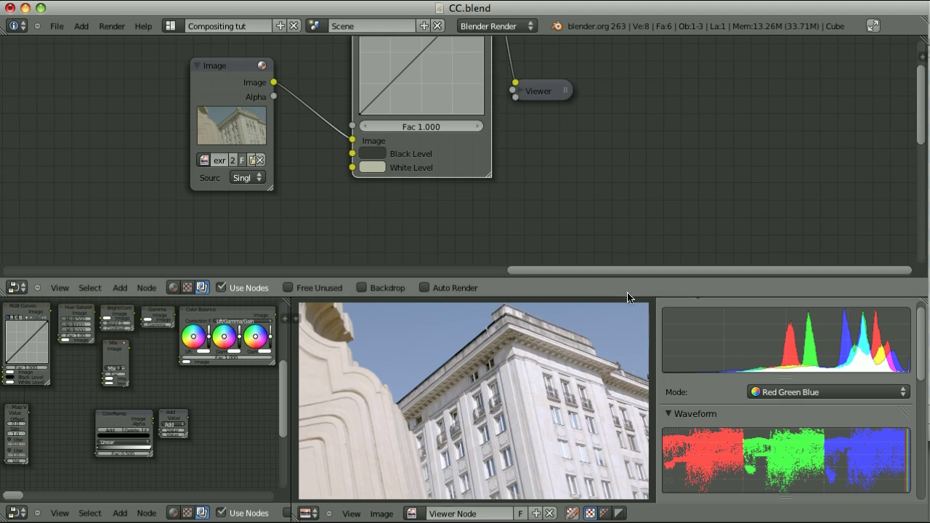
# Step: Bend the combined curve into an S shape with lower shadows and higher highlights, and compare it with the original image
pyautogui.moveTo(593, 66); pyautogui.dragTo(604, 143, button='middle')
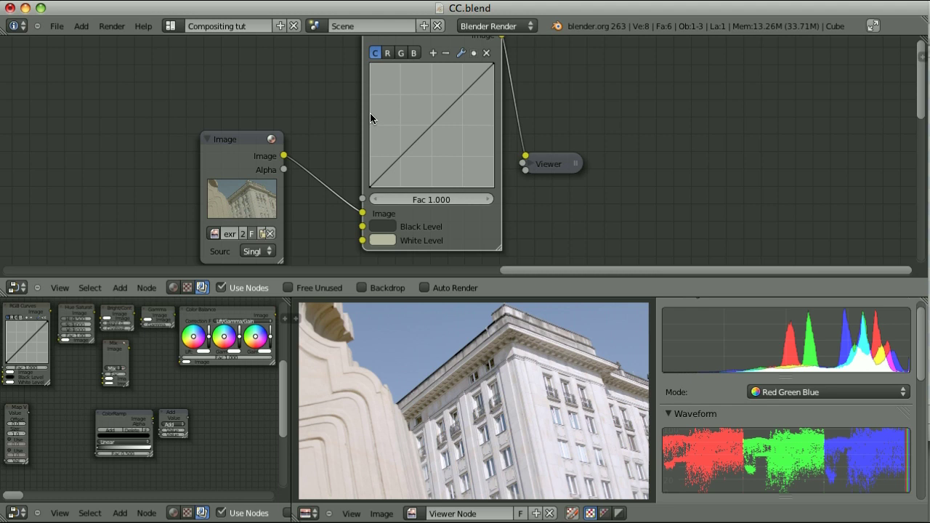
pyautogui.moveTo(400, 154); pyautogui.dragTo(405, 171)
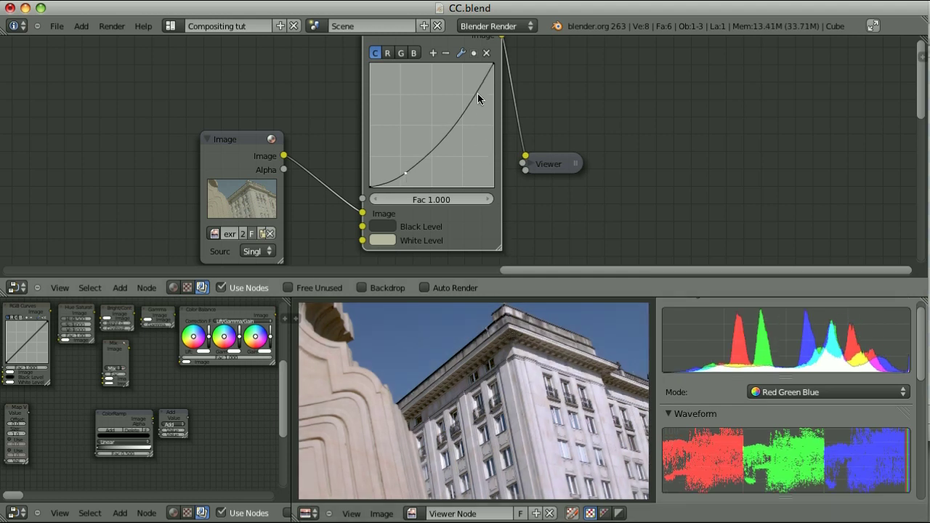
pyautogui.moveTo(475, 92); pyautogui.dragTo(467, 84)
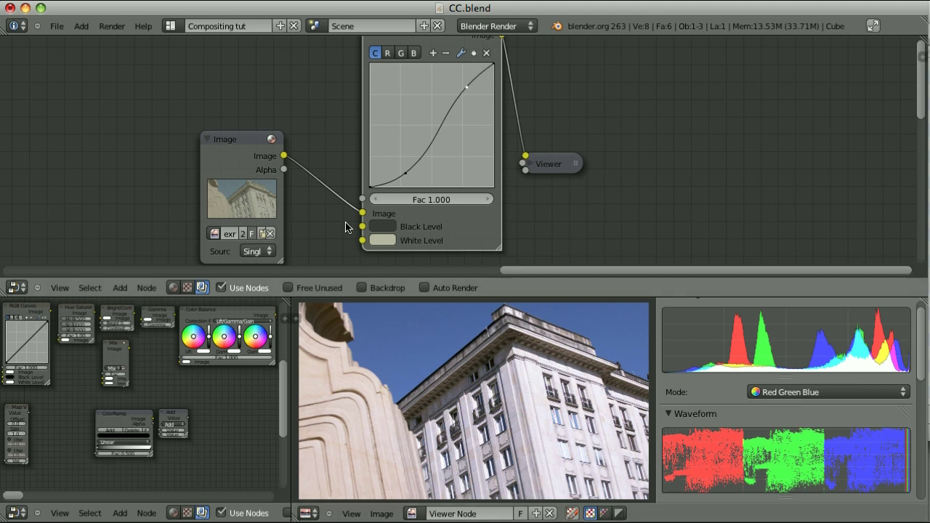
pyautogui.click(229, 138)
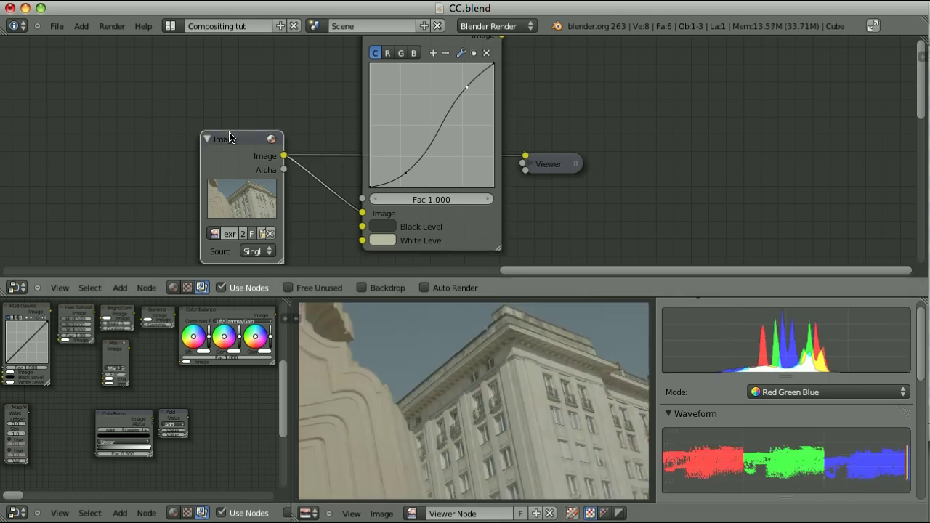
pyautogui.click(476, 237)
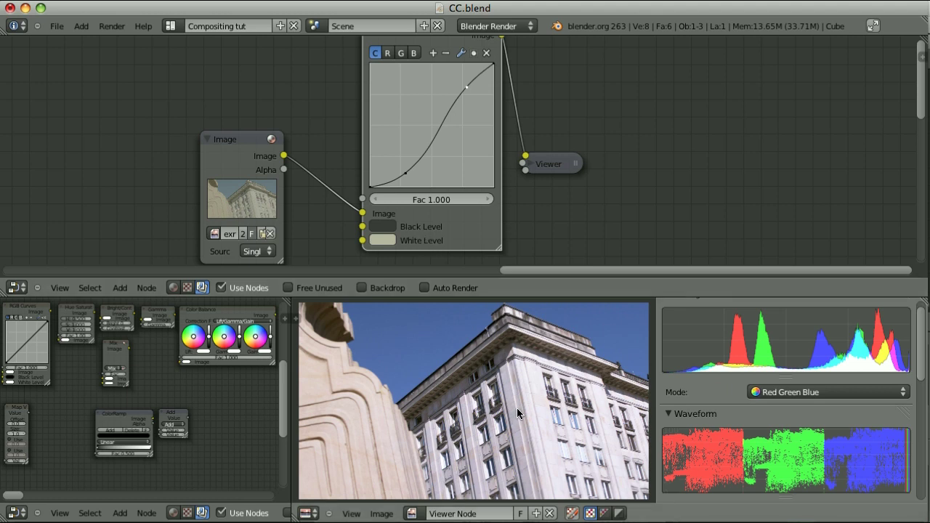
# Step: Remove the saturation from the White Level colour in HSV mode and open the Black Level colour for editing
pyautogui.click(383, 240)
pyautogui.click(383, 239)
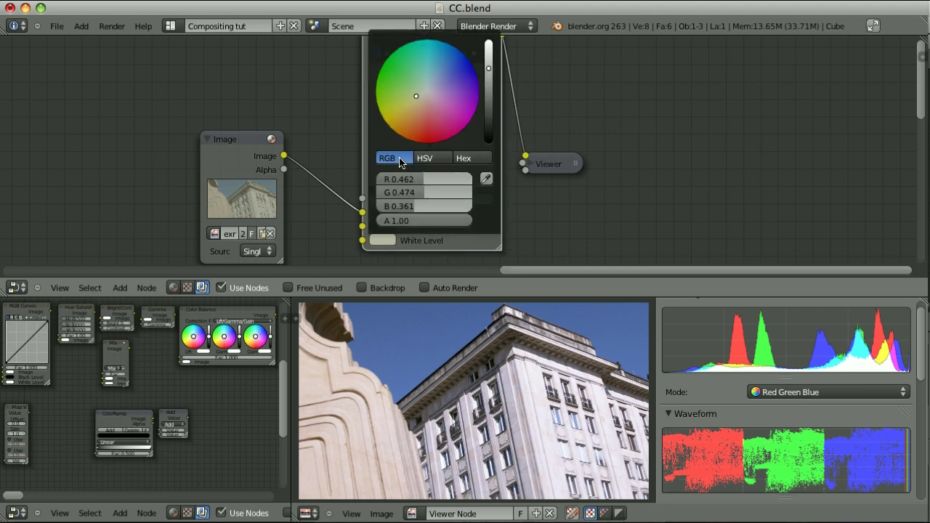
pyautogui.click(424, 159)
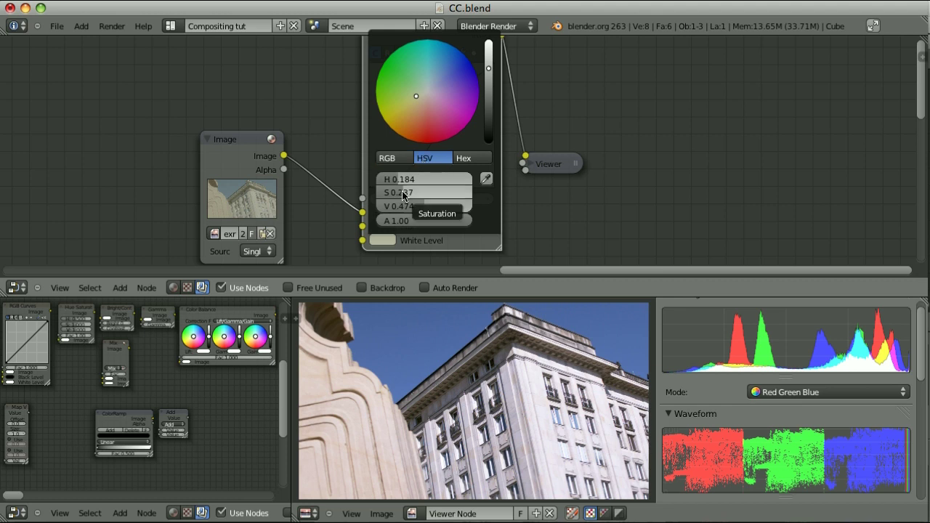
pyautogui.moveTo(402, 193); pyautogui.dragTo(349, 194)
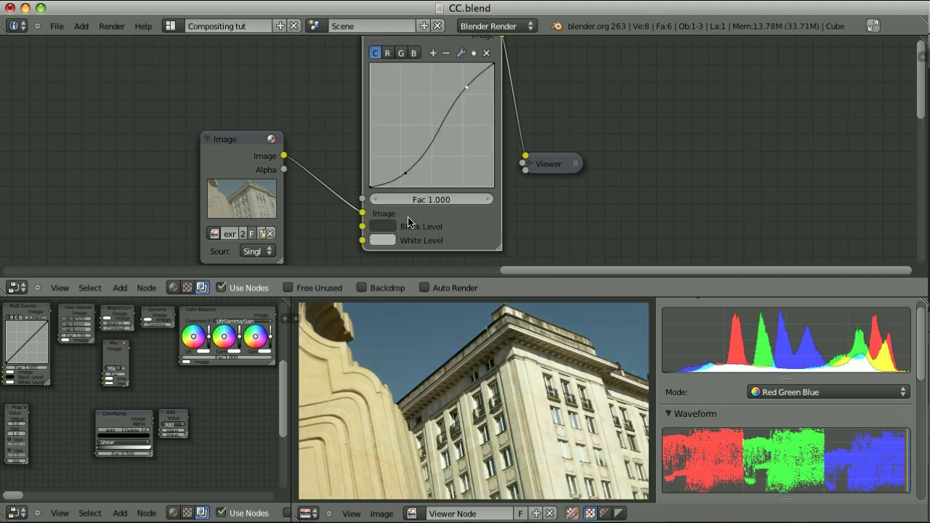
pyautogui.click(386, 226)
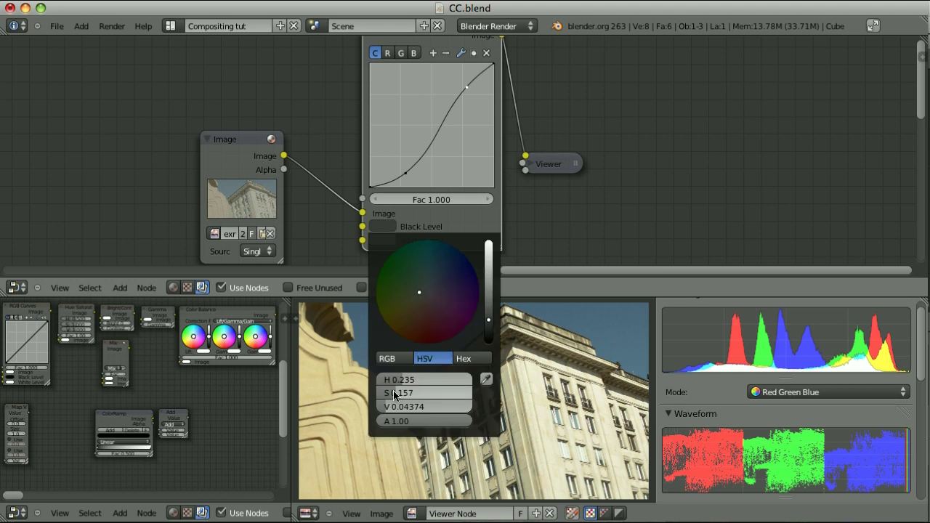
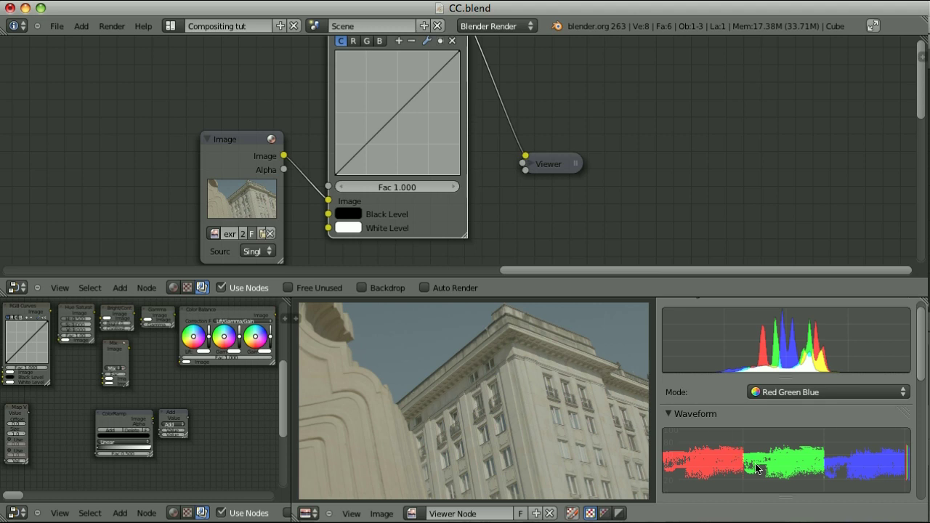
# Step: Raise the Black Level's HSV value slightly above 0 with no saturation, fine-tuning it against the image and scopes
pyautogui.click(350, 216)
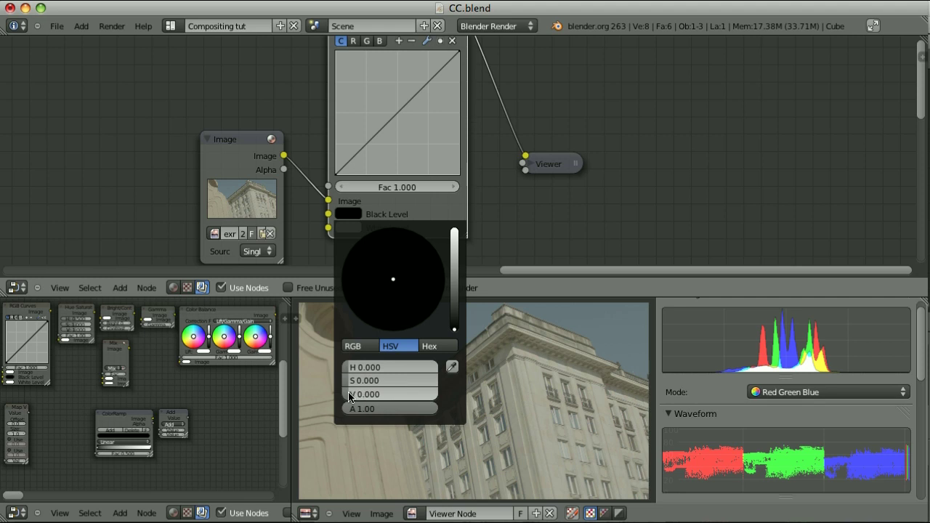
pyautogui.moveTo(350, 395); pyautogui.dragTo(356, 394)
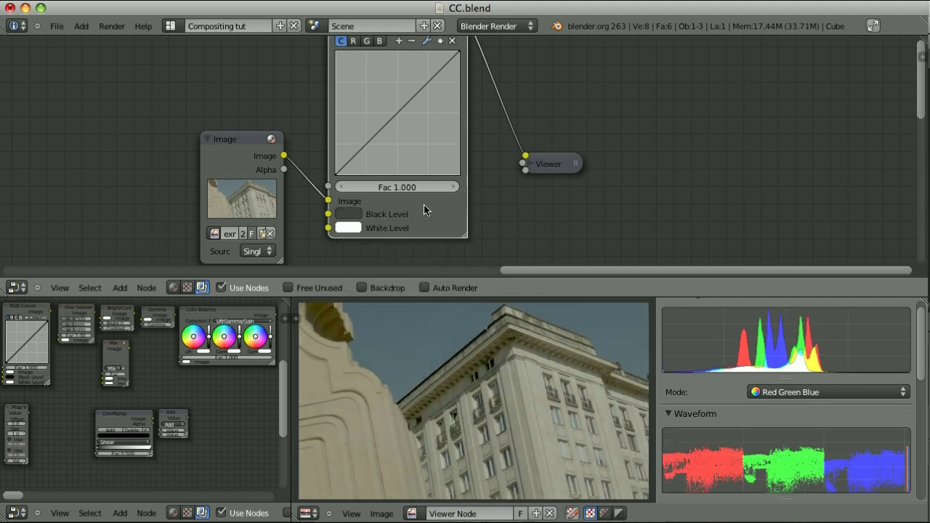
pyautogui.moveTo(557, 223); pyautogui.dragTo(349, 217, button='middle')
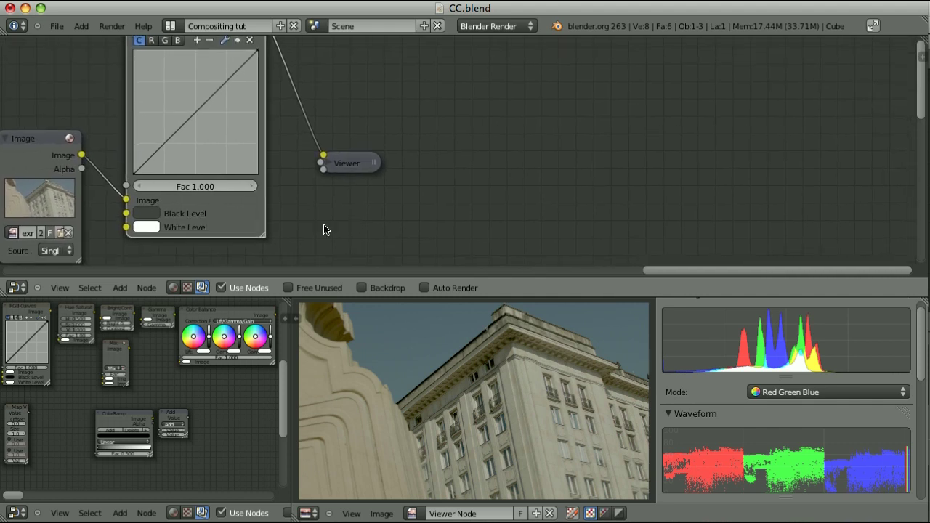
pyautogui.click(146, 213)
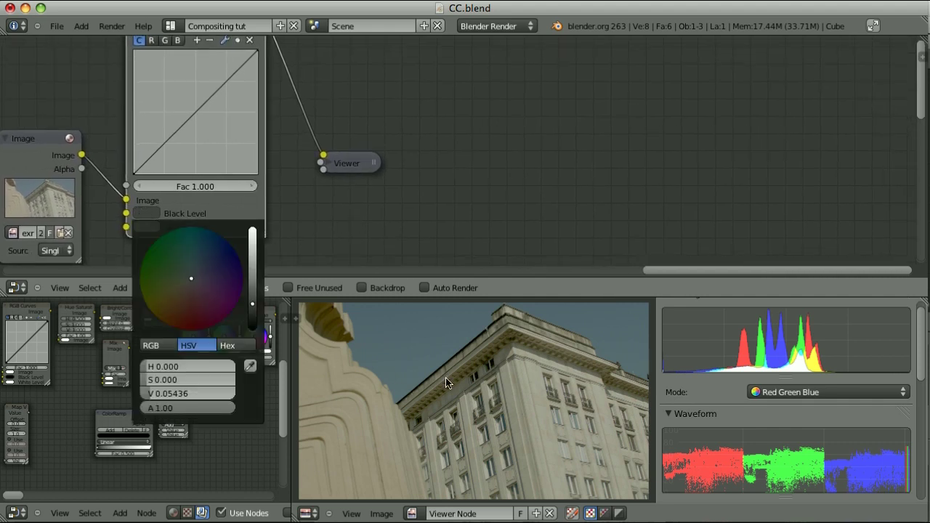
pyautogui.moveTo(152, 393); pyautogui.dragTo(137, 416)
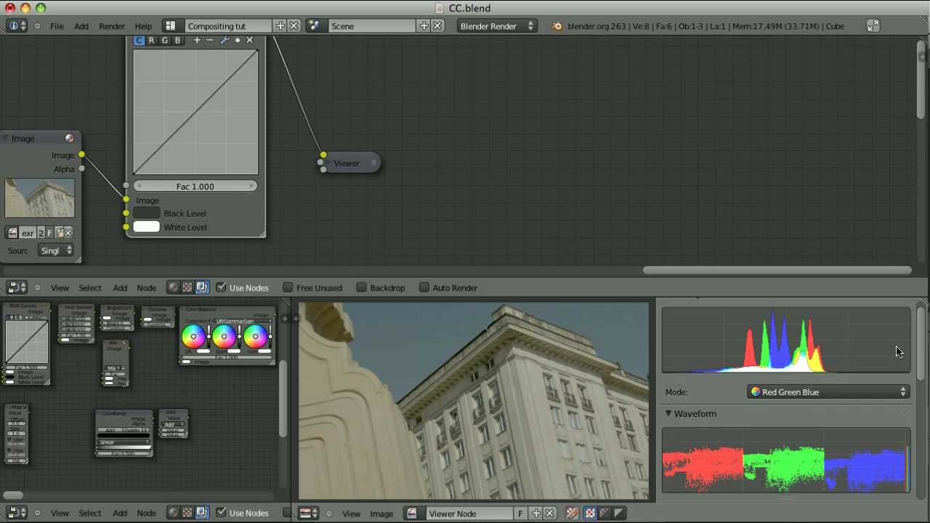
# Step: Lower the White Level's brightness to a neutral light grey and bend the combined curve into a contrast-raising S shape
pyautogui.click(146, 228)
pyautogui.moveTo(231, 407); pyautogui.dragTo(186, 394)
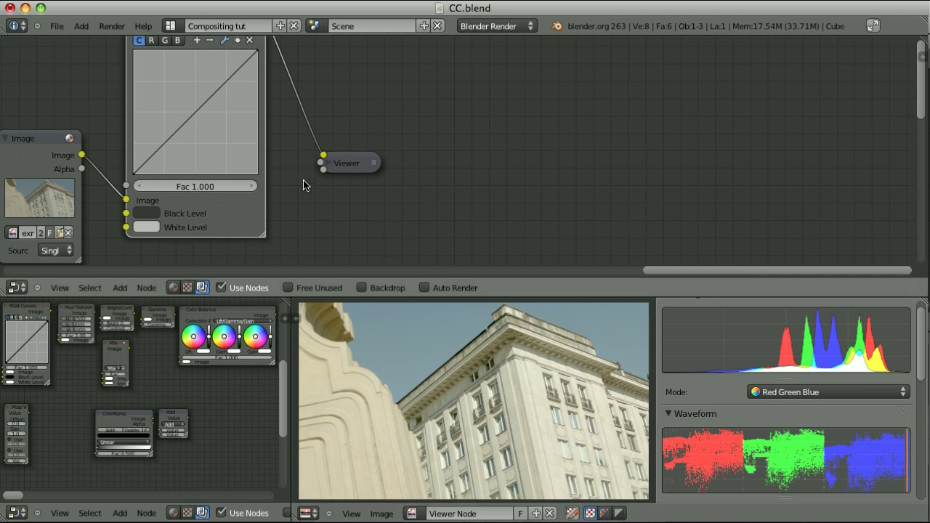
pyautogui.moveTo(165, 145); pyautogui.dragTo(174, 156)
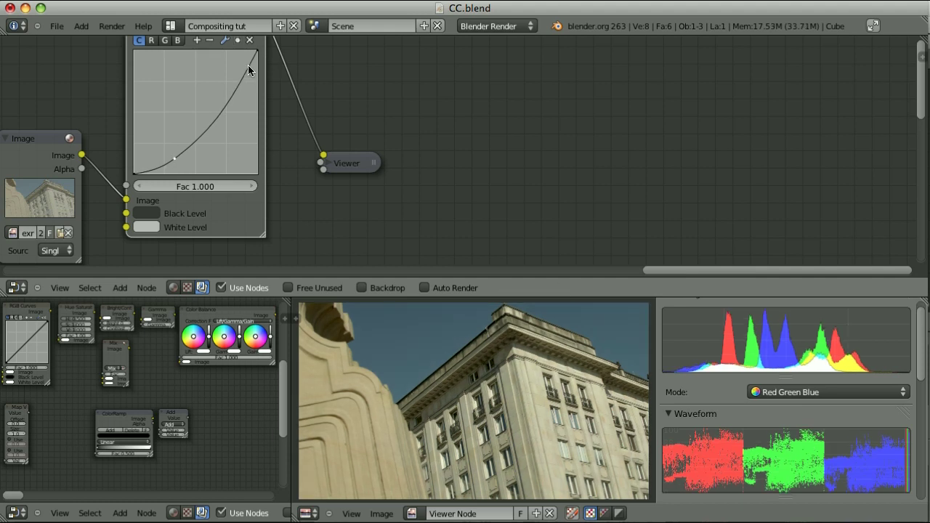
pyautogui.moveTo(247, 72); pyautogui.dragTo(238, 72)
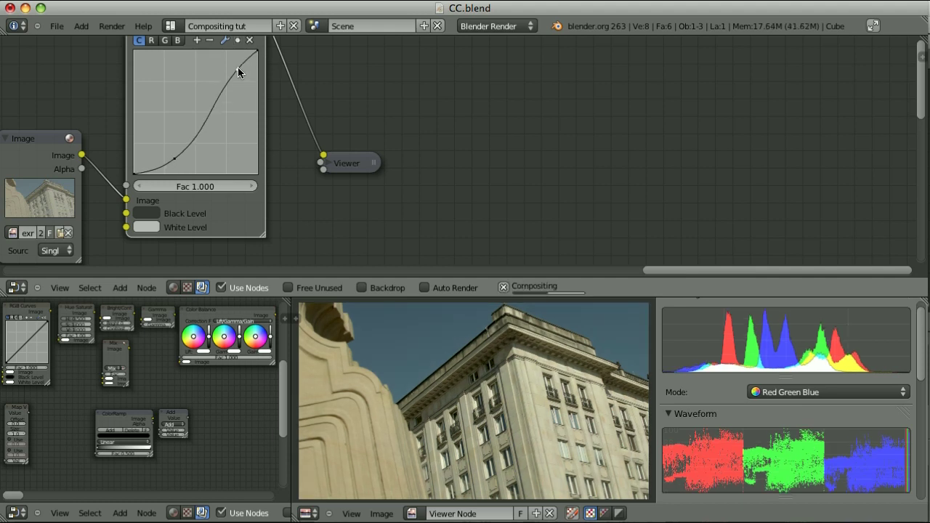
# Step: Strengthen the combined curve's S shape by lowering its shadow point and shifting its highlight point toward darker inputs
pyautogui.moveTo(174, 158); pyautogui.dragTo(169, 162)
pyautogui.moveTo(232, 73); pyautogui.dragTo(224, 72)
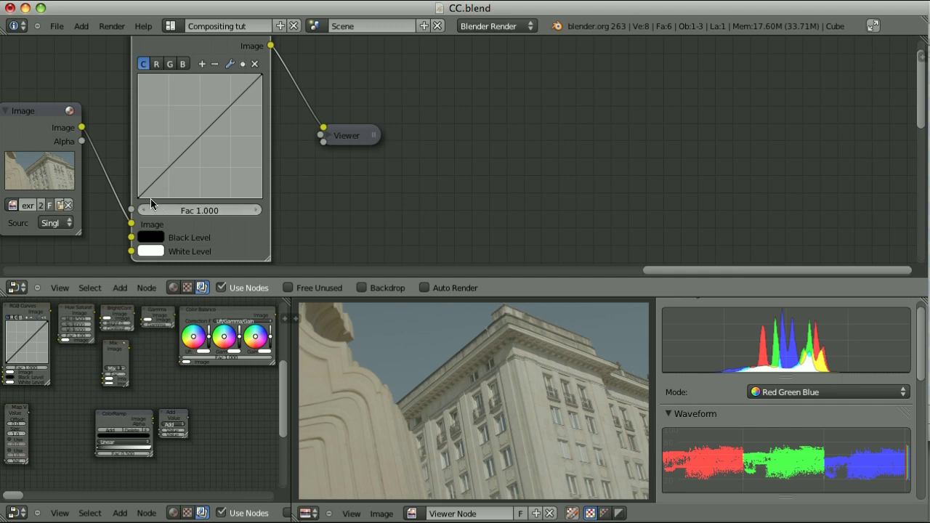
# Step: Shift the combined curve's black point slightly inward along the bottom edge and its white point to about the middle of the top edge
pyautogui.scroll(2, 142, 199)
pyautogui.moveTo(145, 201); pyautogui.dragTo(268, 179, button='middle')
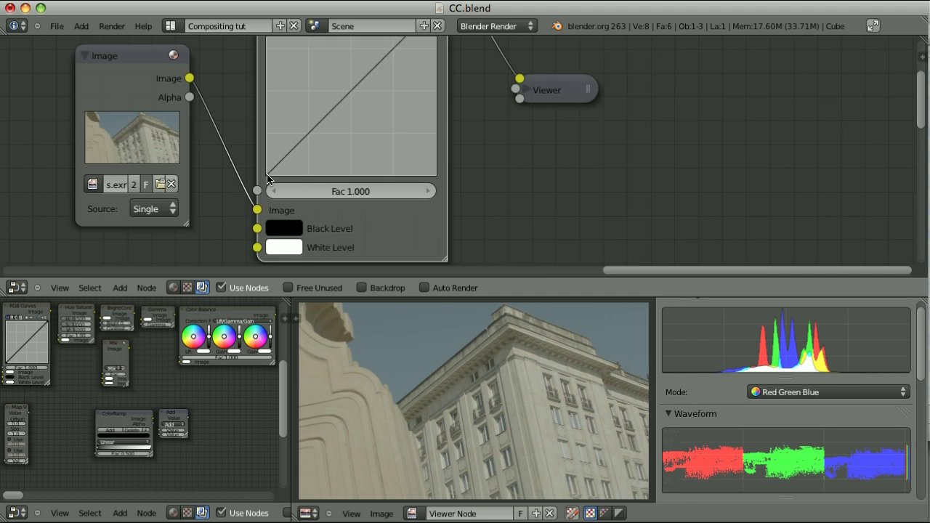
pyautogui.moveTo(268, 179); pyautogui.dragTo(274, 179)
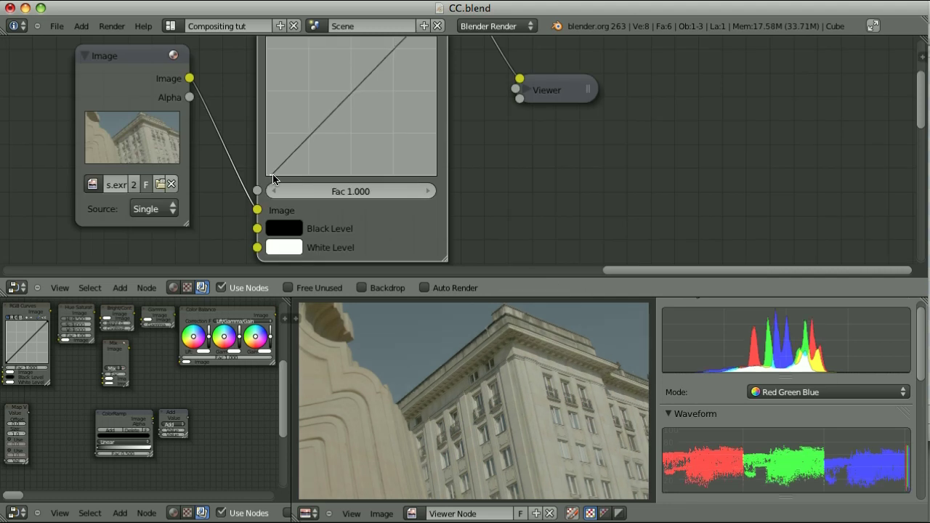
pyautogui.moveTo(272, 178); pyautogui.dragTo(274, 179)
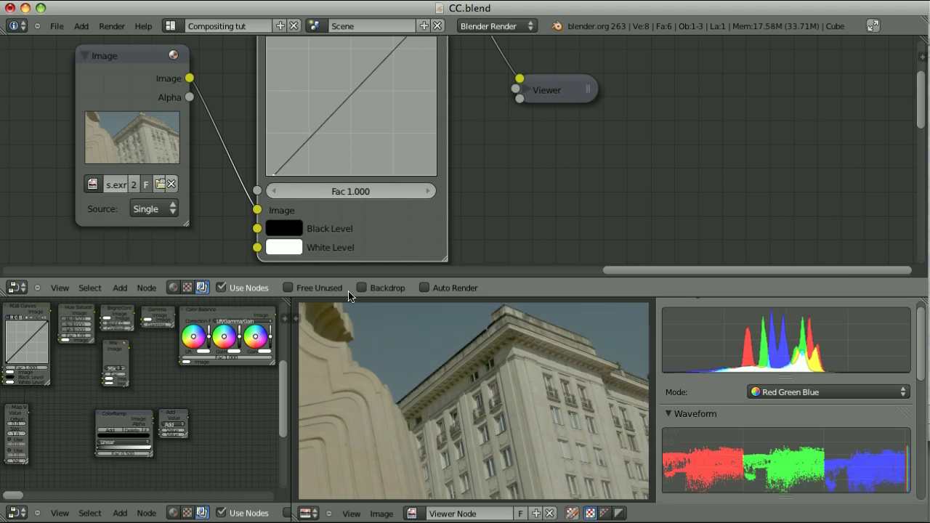
pyautogui.moveTo(271, 176); pyautogui.dragTo(273, 177)
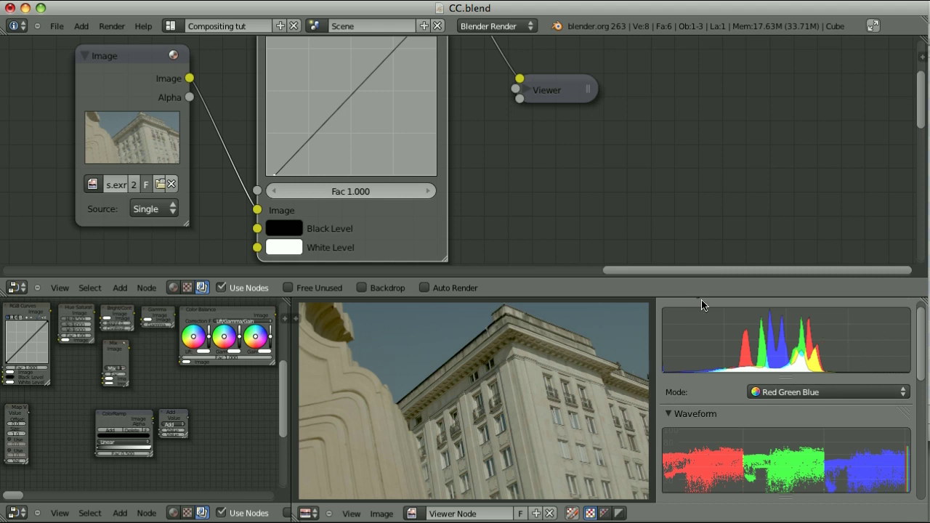
pyautogui.moveTo(441, 81); pyautogui.dragTo(442, 149, button='middle')
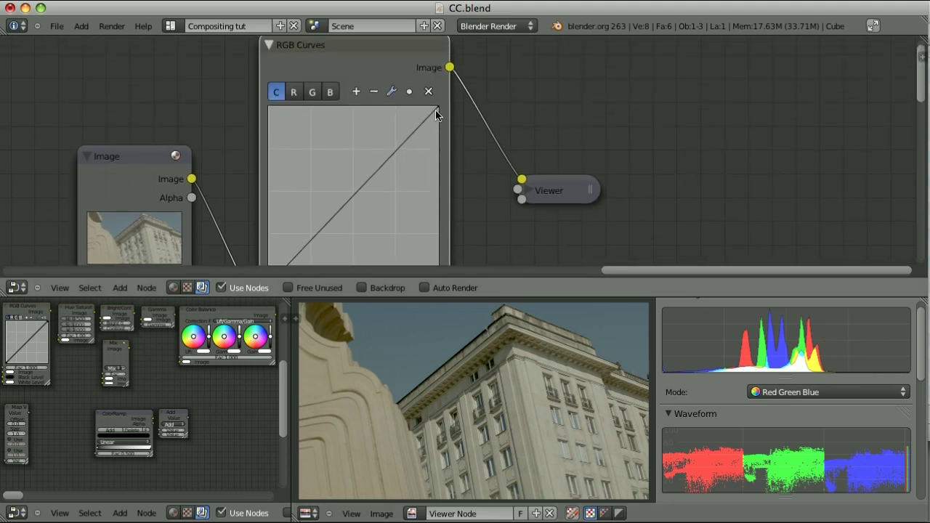
pyautogui.moveTo(436, 108); pyautogui.dragTo(351, 101)
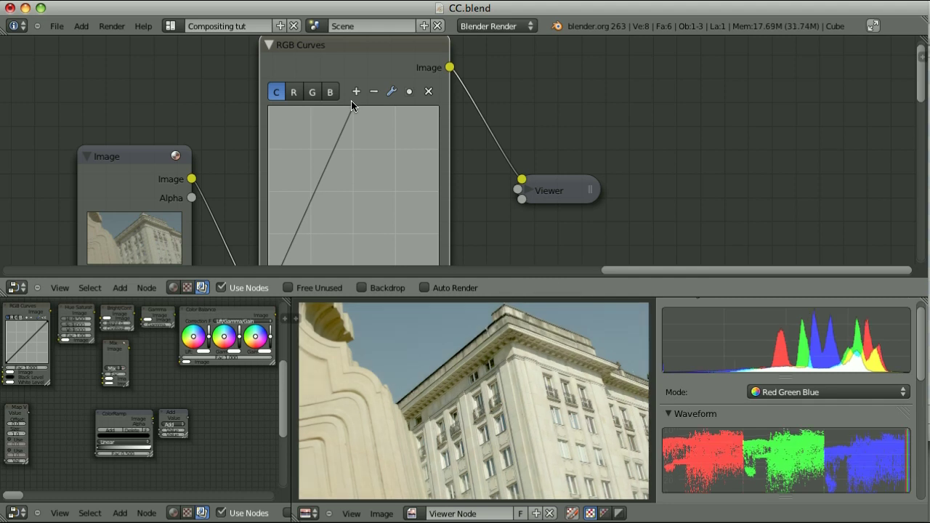
# Step: Bend the combined curve into a steep S shape with one lowered shadow point and one raised highlight point
pyautogui.moveTo(345, 232); pyautogui.dragTo(364, 188, button='middle')
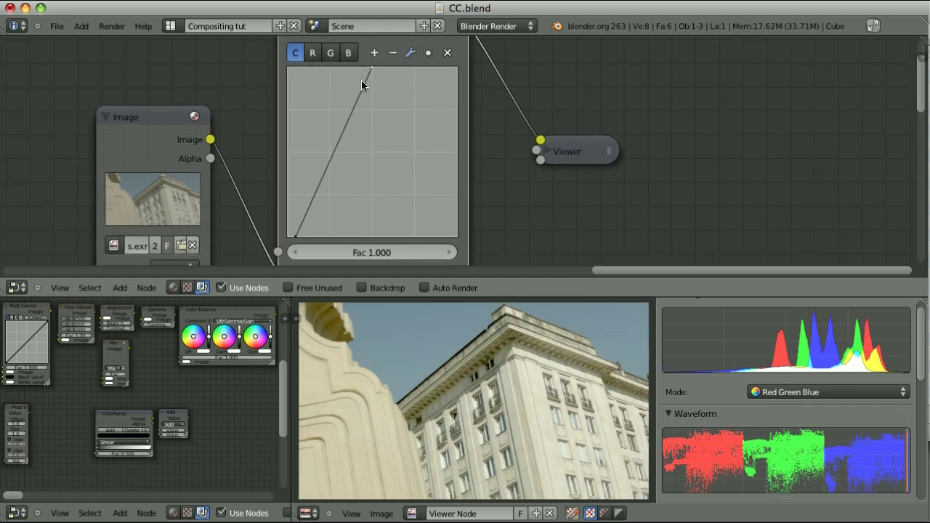
pyautogui.moveTo(315, 195); pyautogui.dragTo(318, 199)
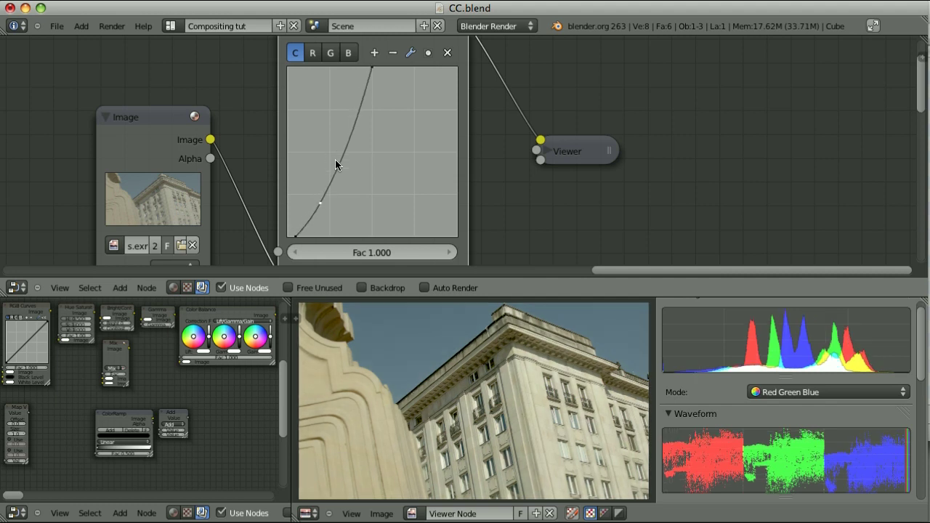
pyautogui.moveTo(363, 93); pyautogui.dragTo(350, 85)
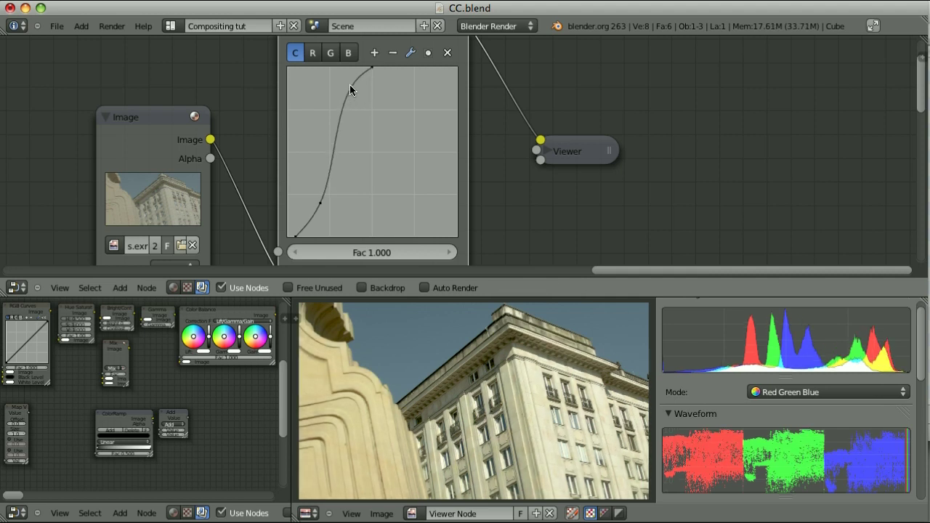
pyautogui.moveTo(317, 202); pyautogui.dragTo(321, 210)
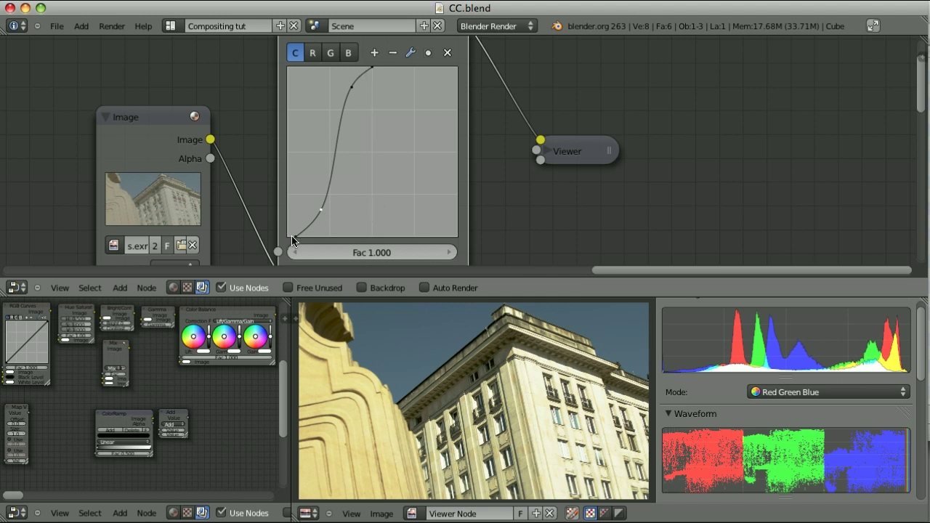
# Step: Move the Viewer node farther away from the Image node to make room and delete the RGB Curves node
pyautogui.scroll(3, 298, 242)
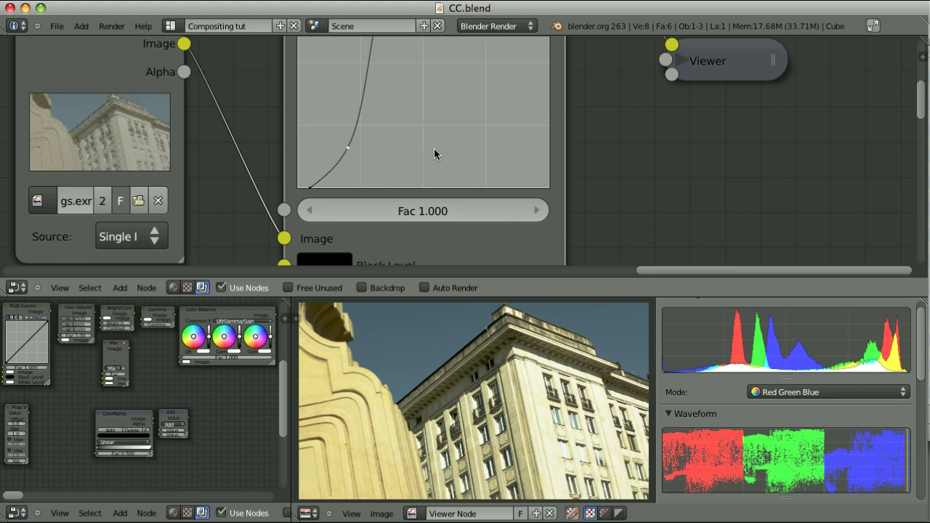
pyautogui.scroll(-7, 435, 154)
pyautogui.scroll(3, 479, 131)
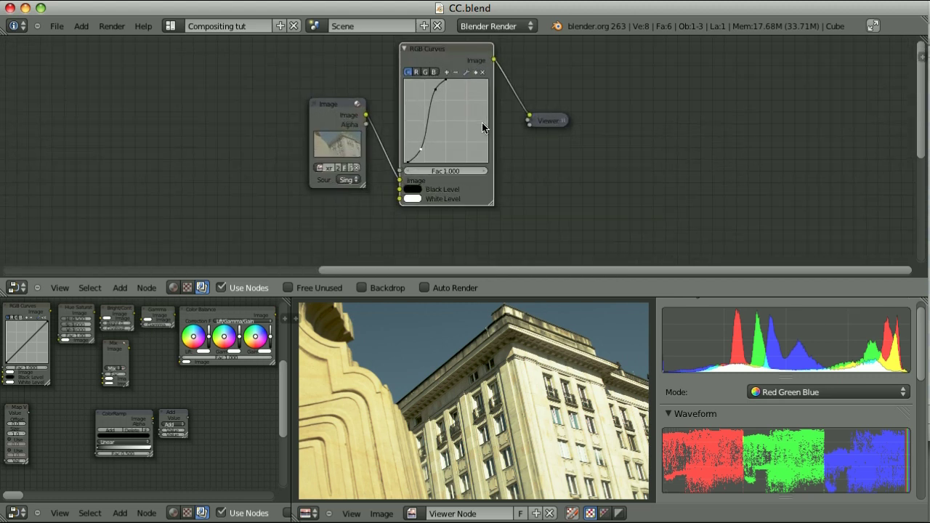
pyautogui.moveTo(482, 128); pyautogui.dragTo(312, 139, button='middle')
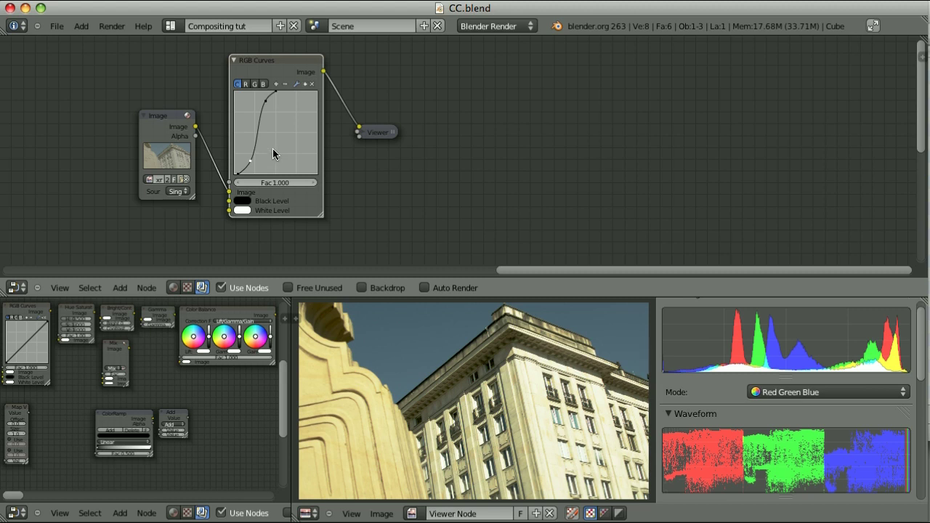
pyautogui.moveTo(377, 133); pyautogui.dragTo(689, 131)
pyautogui.click(271, 64)
pyautogui.press('x')
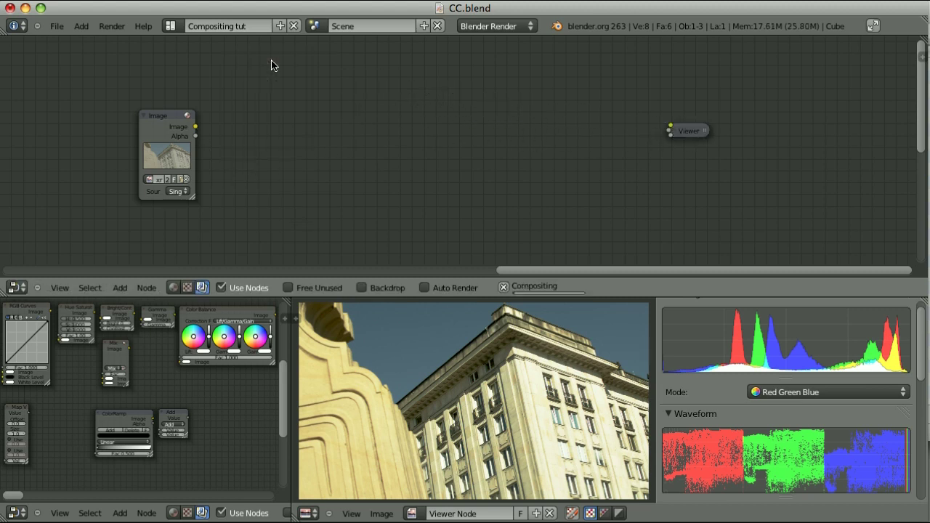
# Step: Add an RGB Curves node beside the Image node and duplicate it twice to form a row of three
pyautogui.hotkey('shift', 'a')
pyautogui.moveTo(300, 131)
pyautogui.click(348, 129)
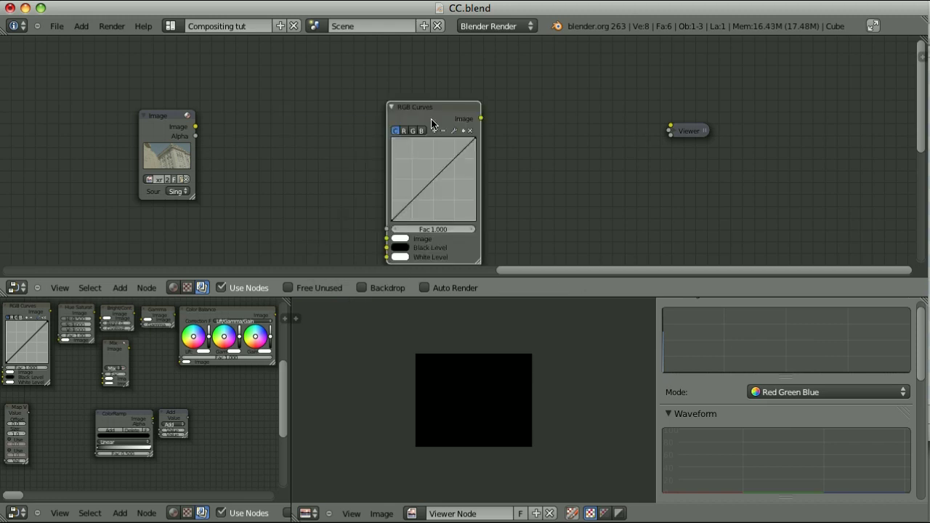
pyautogui.click(276, 102)
pyautogui.hotkey('shift', 'd')
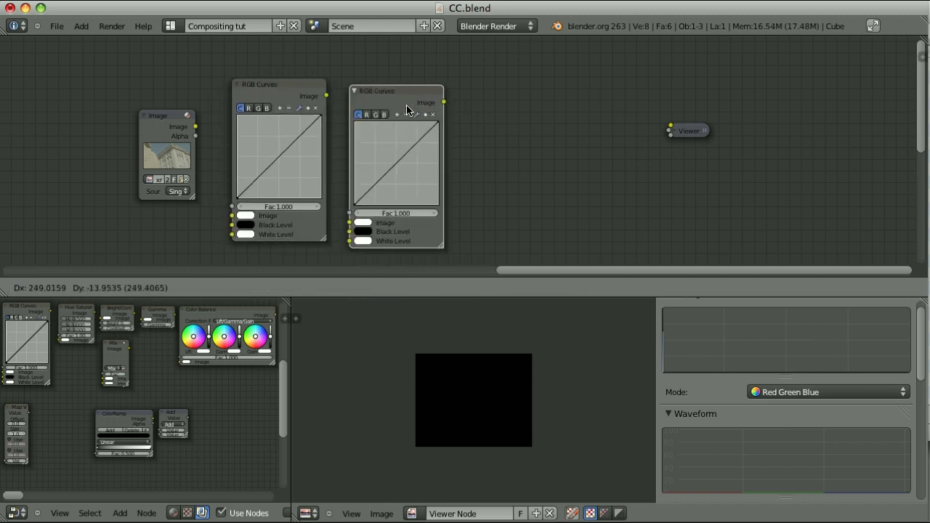
pyautogui.click(411, 104)
pyautogui.hotkey('shift', 'd')
pyautogui.click(541, 103)
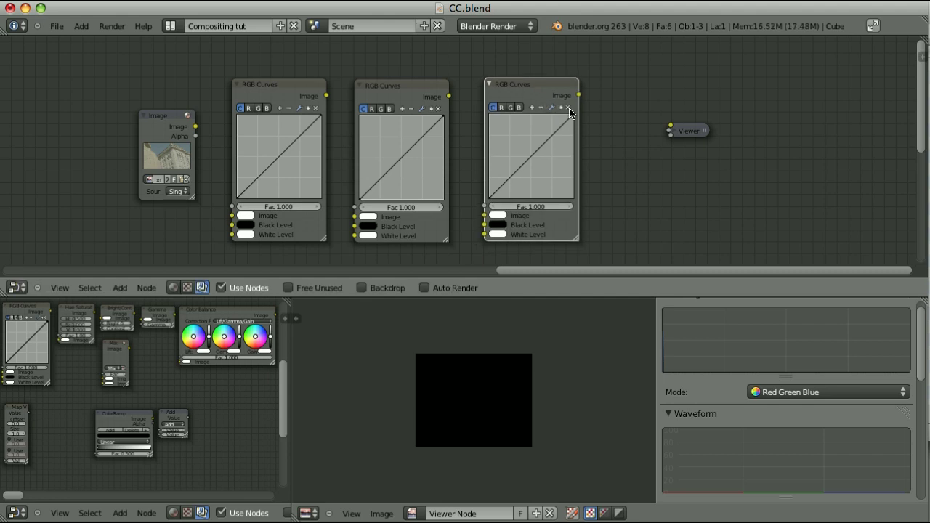
# Step: Link the Image node through the three RGB Curves nodes in sequence and connect the last one to the Viewer
pyautogui.press('b')
pyautogui.moveTo(112, 77); pyautogui.dragTo(619, 225)
pyautogui.press('f')
pyautogui.keyDown('ctrl'); pyautogui.keyDown('shift'); pyautogui.click(550, 90); pyautogui.keyUp('shift'); pyautogui.keyUp('ctrl')
# Step: Set the first RGB Curves node's Fac to 0.5
pyautogui.moveTo(292, 233); pyautogui.dragTo(399, 226, button='middle')
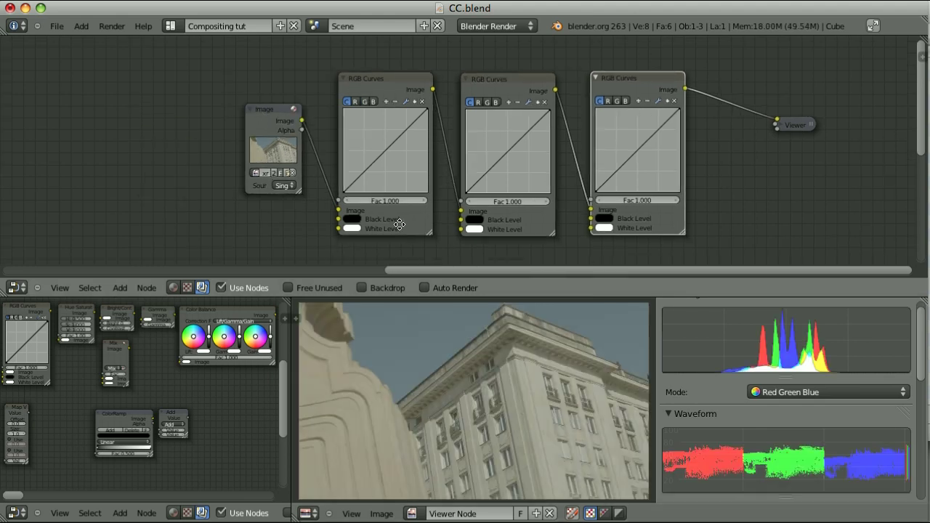
pyautogui.scroll(4, 398, 227)
pyautogui.moveTo(349, 202); pyautogui.dragTo(407, 178, button='middle')
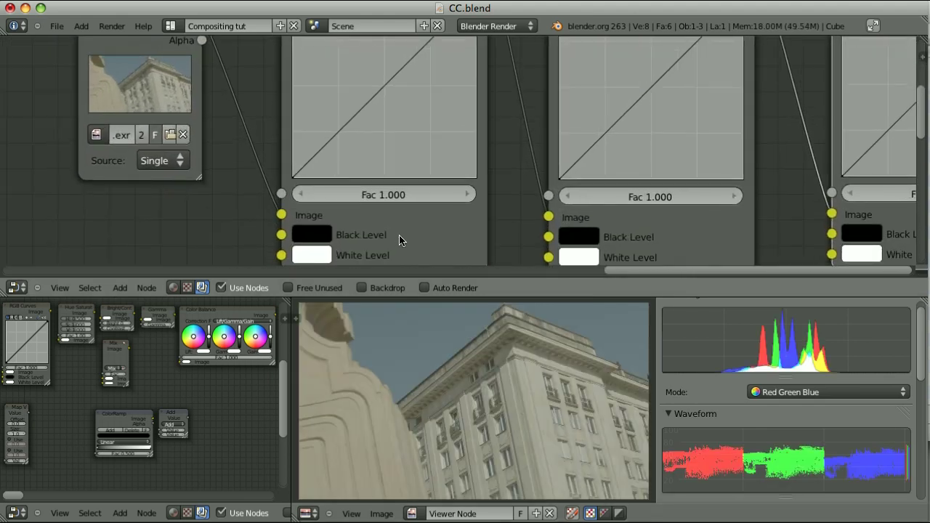
pyautogui.click(393, 196)
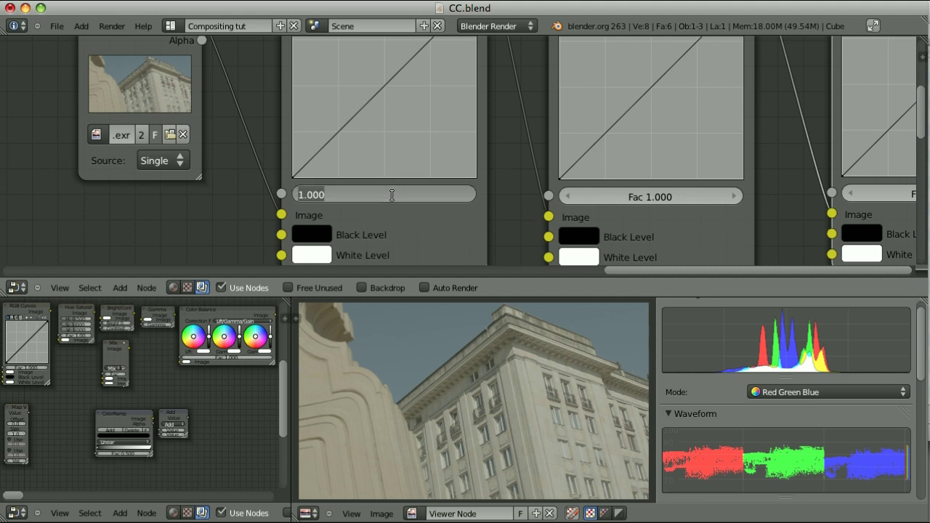
pyautogui.press('BackSpace')
pyautogui.write('0.5')
pyautogui.press('Return')
# Step: Shift the first node's black point inward along the bottom edge to deepen the shadows, and set its Fac to 0.3
pyautogui.scroll(2, 367, 202)
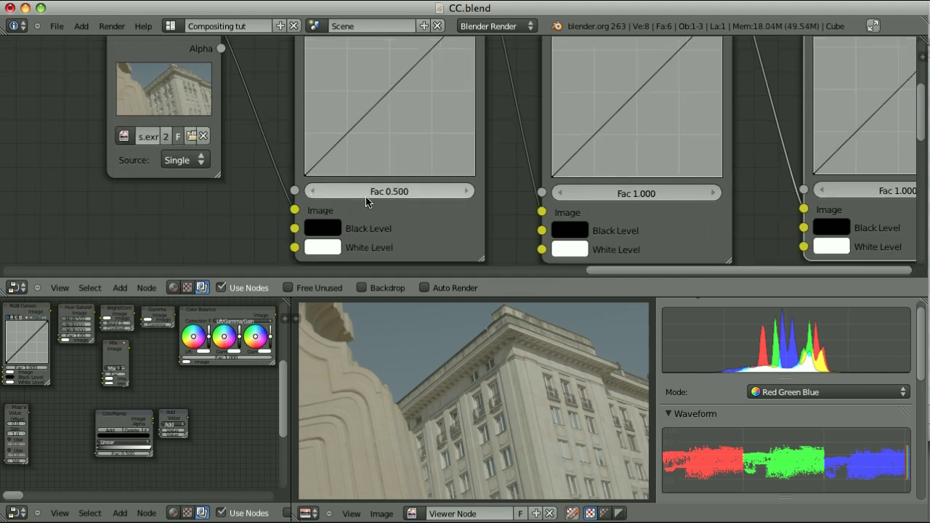
pyautogui.moveTo(280, 182); pyautogui.dragTo(300, 181)
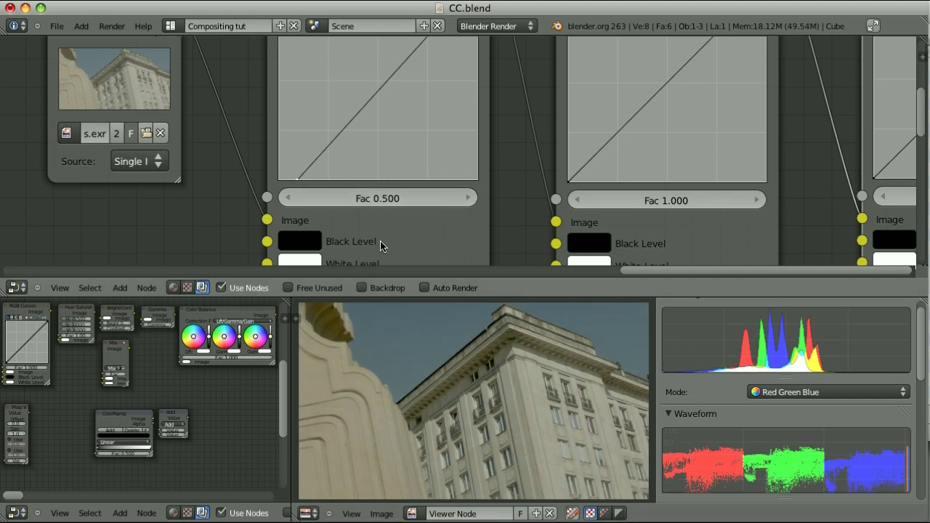
pyautogui.click(387, 197)
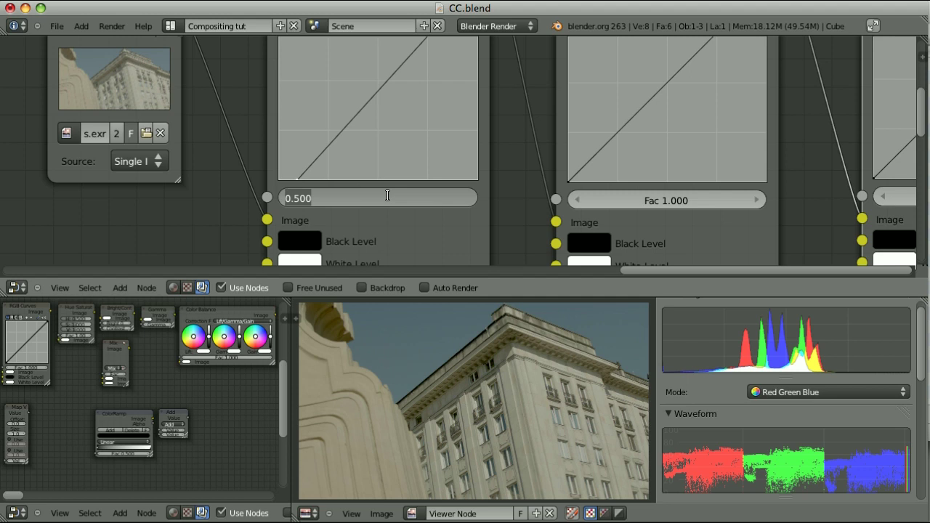
pyautogui.write('0.3')
pyautogui.press('Return')
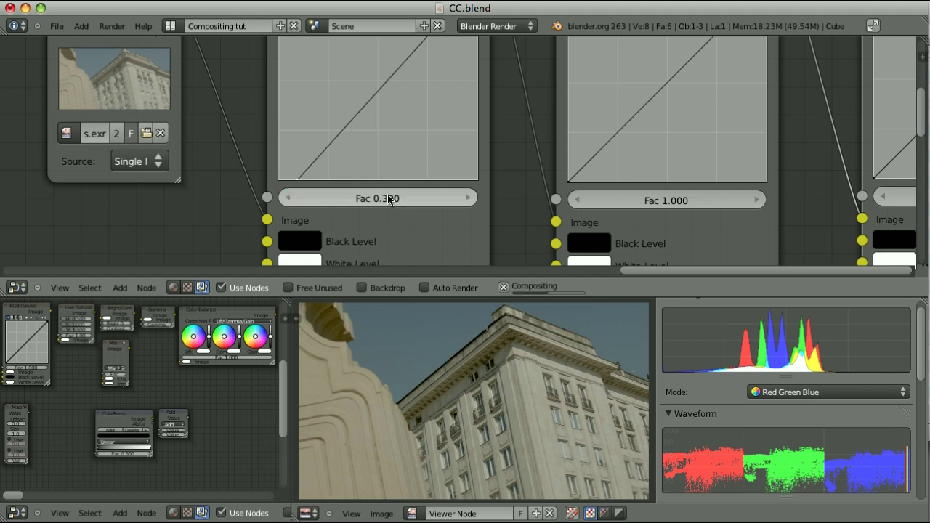
pyautogui.moveTo(300, 183); pyautogui.dragTo(311, 183)
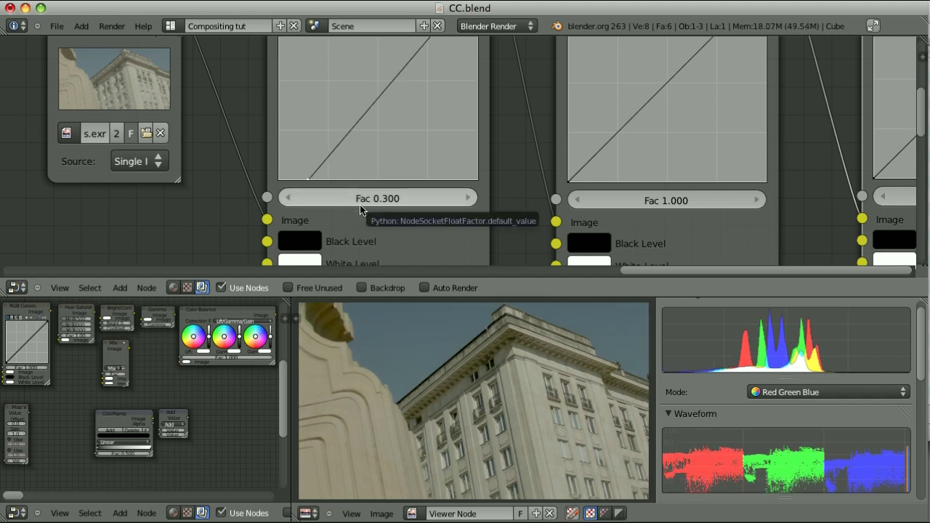
# Step: Select the second RGB Curves node and shift its white point to about the middle of the top edge to brighten the highlights
pyautogui.scroll(-1, 519, 187)
pyautogui.scroll(-1, 490, 214)
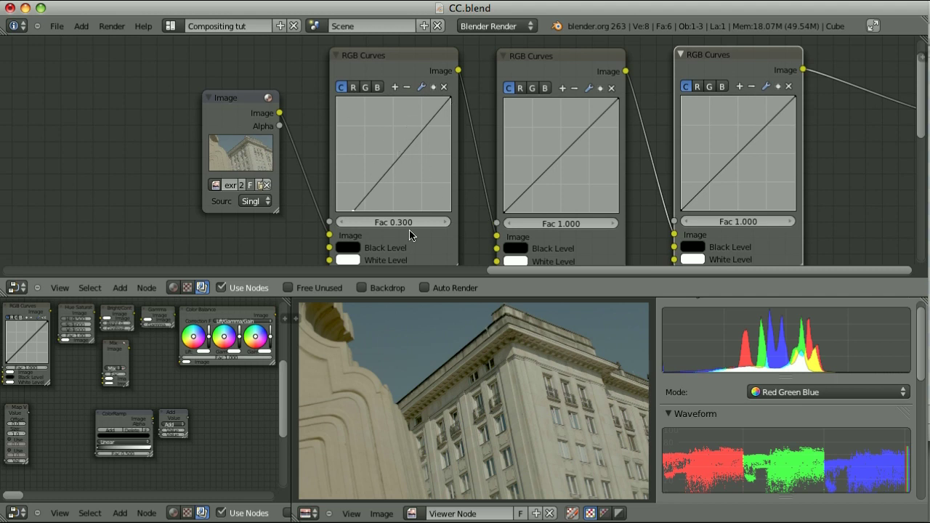
pyautogui.click(565, 56)
pyautogui.moveTo(615, 102); pyautogui.dragTo(564, 94)
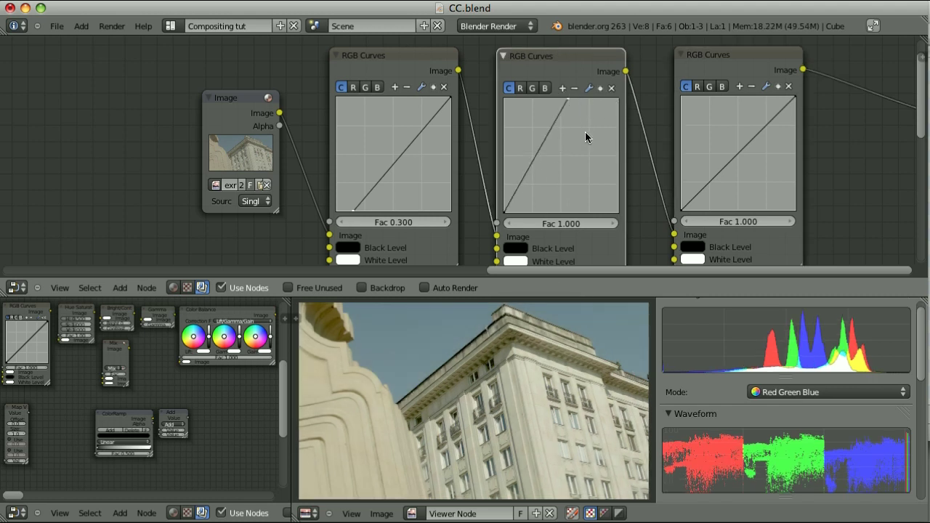
pyautogui.moveTo(567, 98); pyautogui.dragTo(559, 98)
# Step: Select the third RGB Curves node and bend its combined curve into an S shape with lower shadows and higher highlights
pyautogui.moveTo(835, 218); pyautogui.dragTo(778, 211, button='middle')
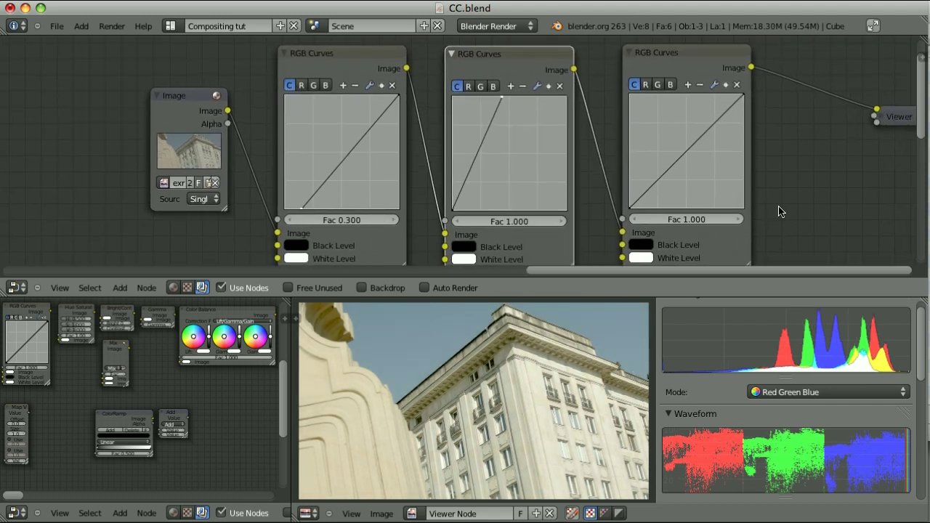
pyautogui.rightClick(681, 62)
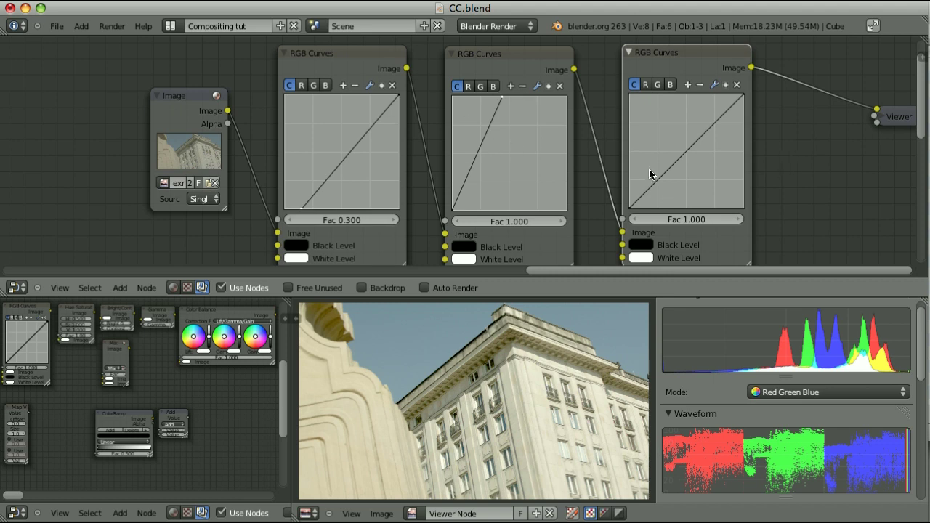
pyautogui.moveTo(659, 177); pyautogui.dragTo(669, 192)
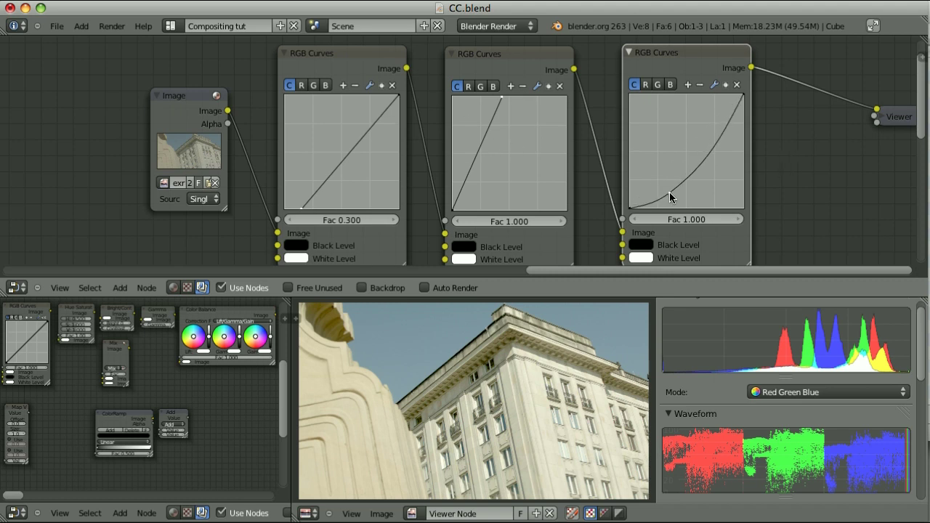
pyautogui.moveTo(723, 116); pyautogui.dragTo(717, 111)
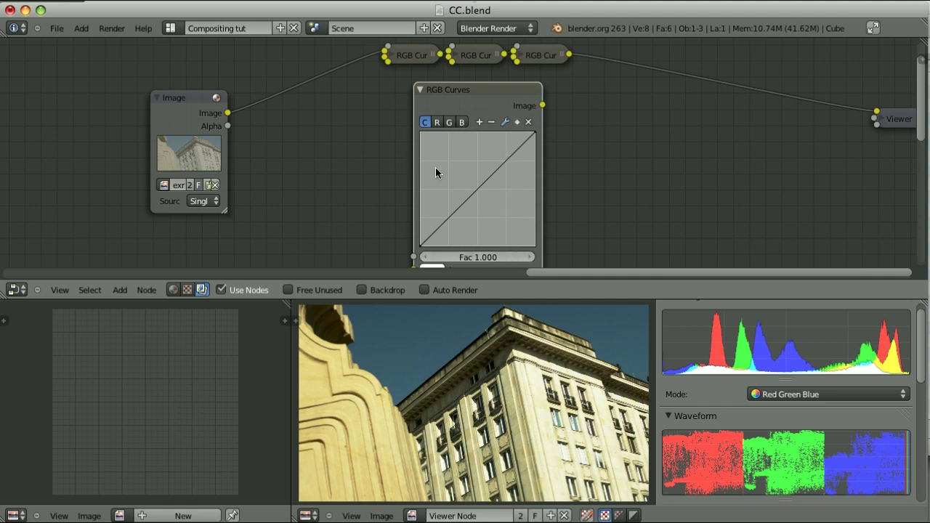
# Step: In the unconnected RGB Curves node, raise the black point about a quarter up the left edge and shift the white point slightly inward
pyautogui.moveTo(419, 246); pyautogui.dragTo(473, 246)
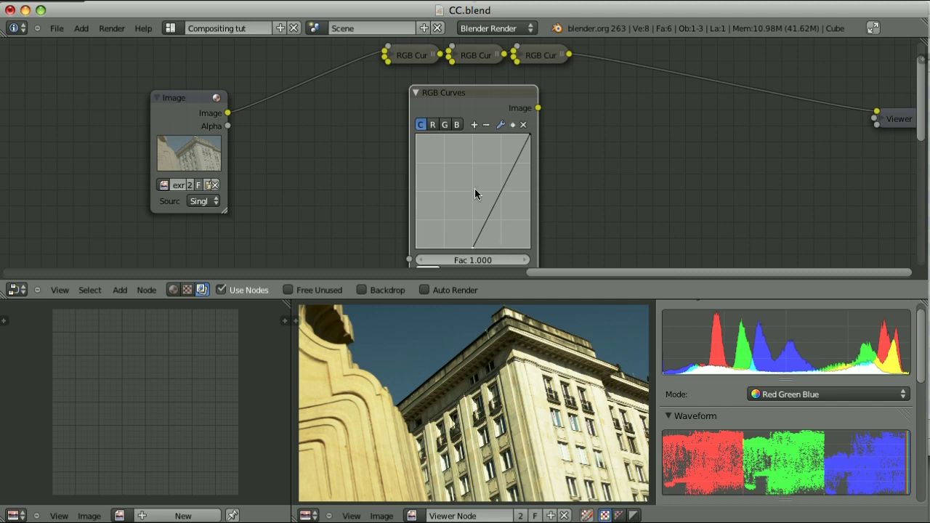
pyautogui.moveTo(474, 251); pyautogui.dragTo(415, 217)
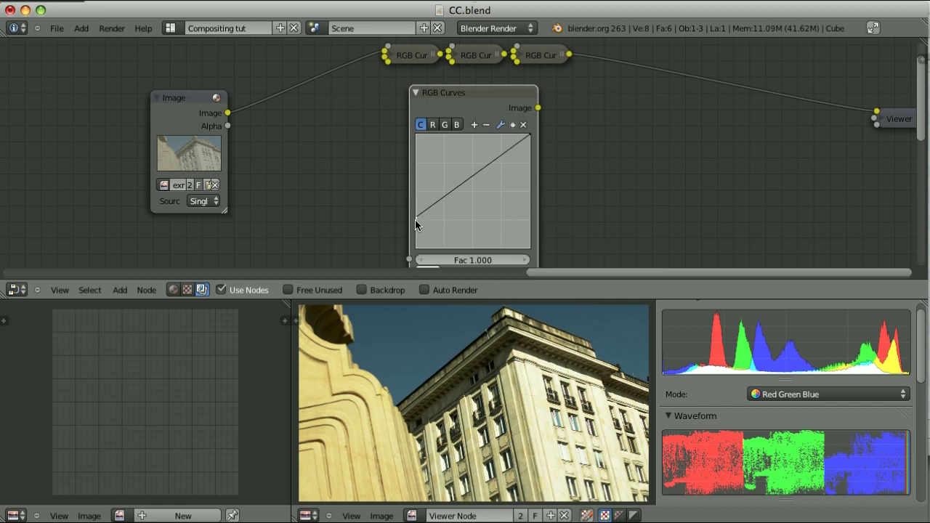
pyautogui.moveTo(530, 136); pyautogui.dragTo(510, 133)
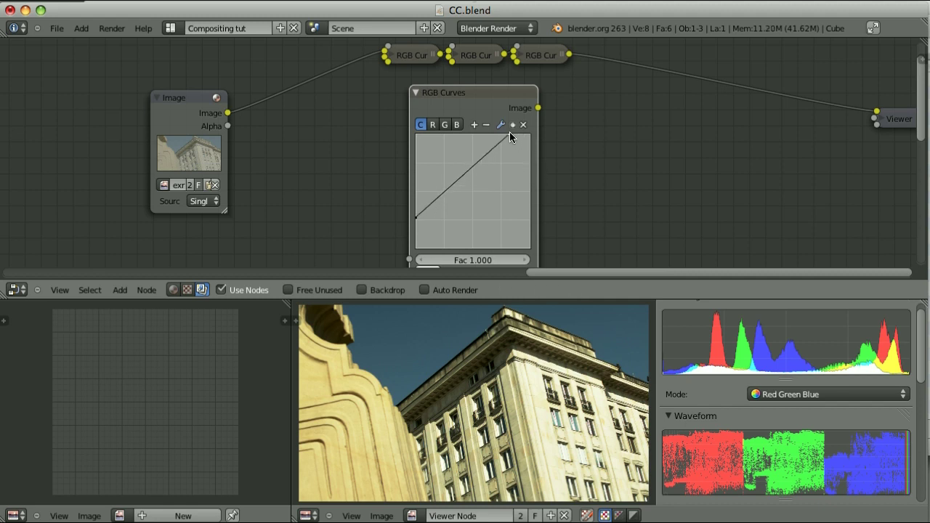
# Step: Bend the unconnected RGB Curves node's combined curve into an S shape with lower shadows and higher highlights
pyautogui.moveTo(444, 190); pyautogui.dragTo(455, 201)
pyautogui.moveTo(494, 159)
pyautogui.mouseDown()
pyautogui.moveTo(499, 182)
pyautogui.moveTo(485, 157)
pyautogui.mouseUp()
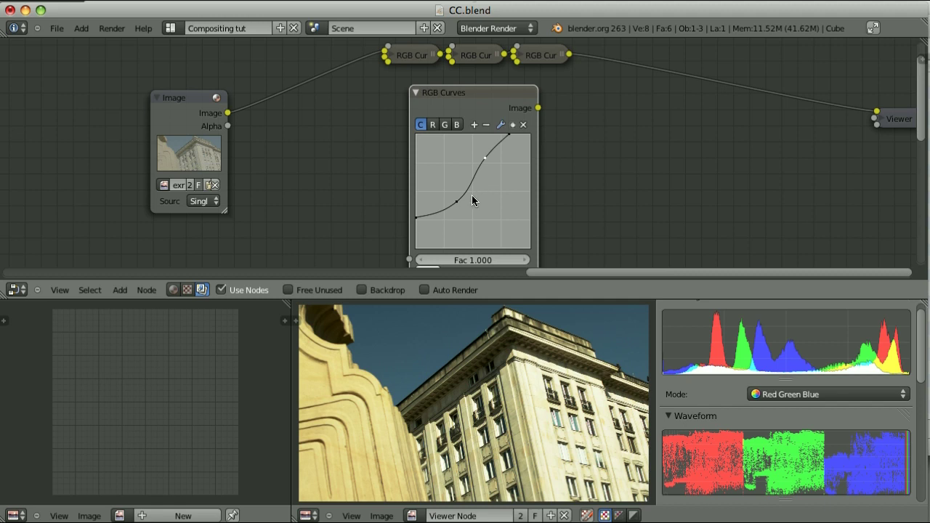
pyautogui.click(487, 156)
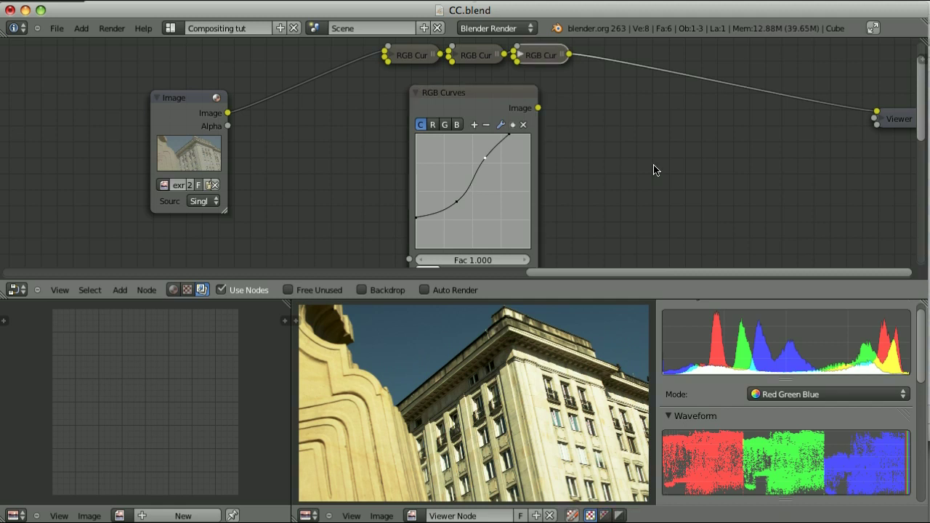
# Step: Add a Color Balance node beside the unconnected RGB Curves node
pyautogui.hotkey('shift', 'a')
pyautogui.moveTo(659, 167)
pyautogui.click(716, 284)
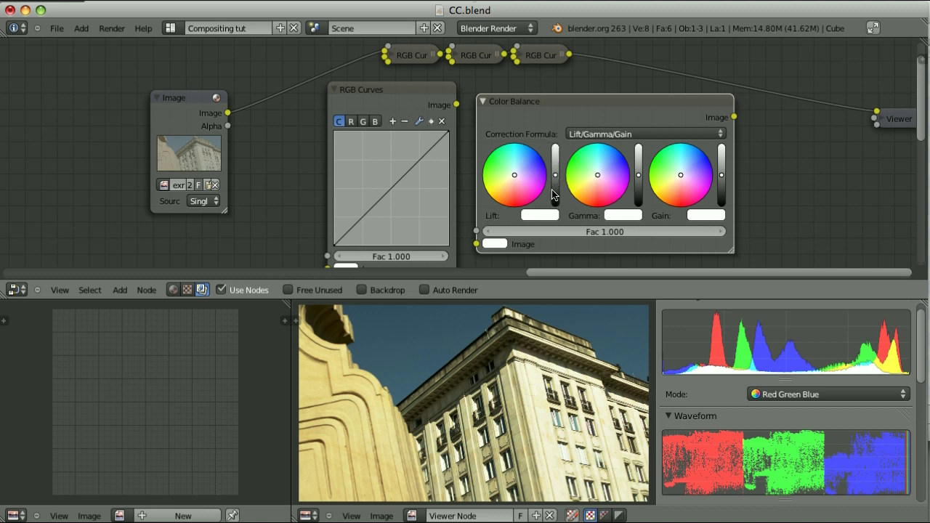
# Step: Raise and lower the Color Balance lift, mirroring it with the curve's black point moved up the left edge and inward along the bottom edge
pyautogui.moveTo(557, 182); pyautogui.dragTo(555, 168)
pyautogui.moveTo(334, 244); pyautogui.dragTo(338, 204)
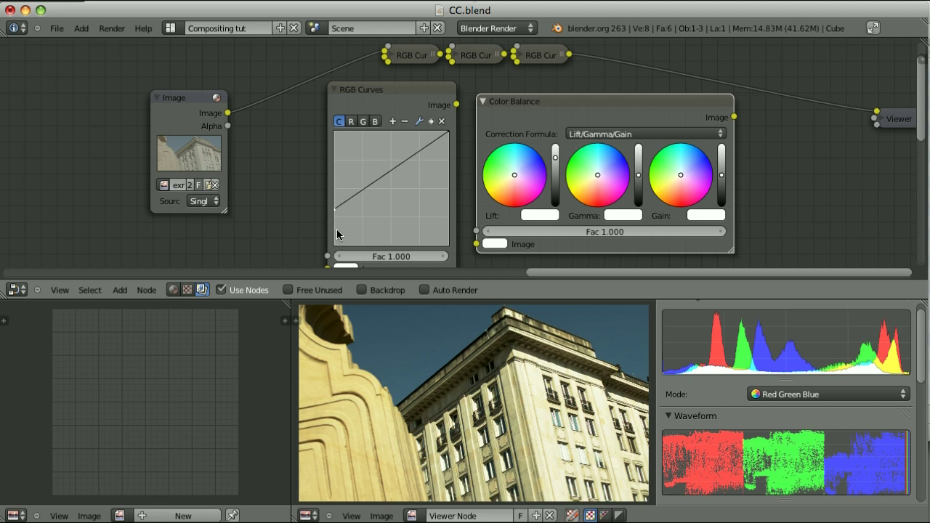
pyautogui.moveTo(558, 165); pyautogui.dragTo(555, 196)
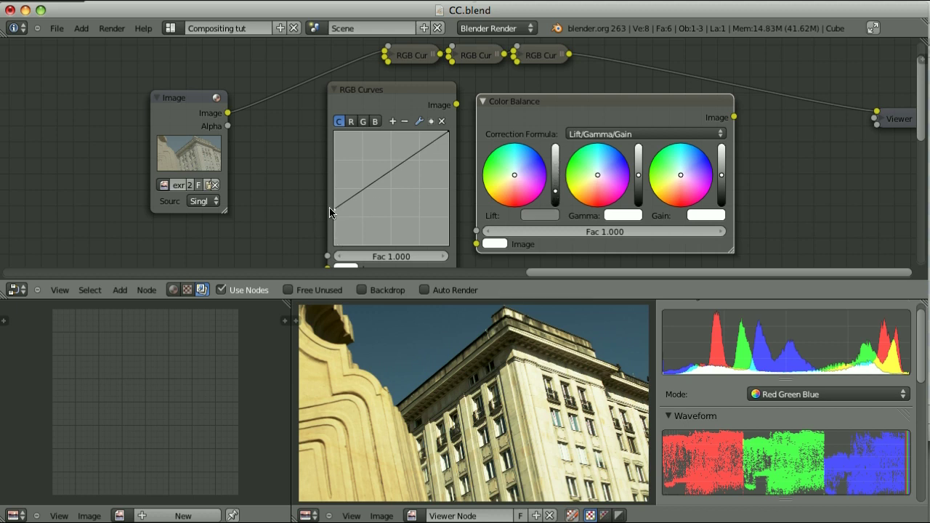
pyautogui.moveTo(335, 209); pyautogui.dragTo(368, 256)
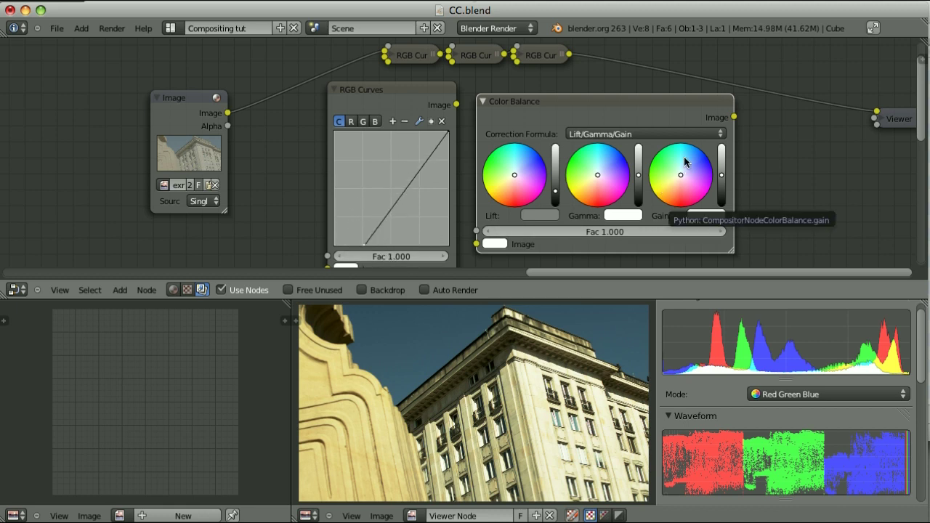
# Step: Raise and lower the Color Balance gain, mirroring it with the curve's white point moved inward along the top edge and down the right edge
pyautogui.moveTo(721, 174); pyautogui.dragTo(723, 163)
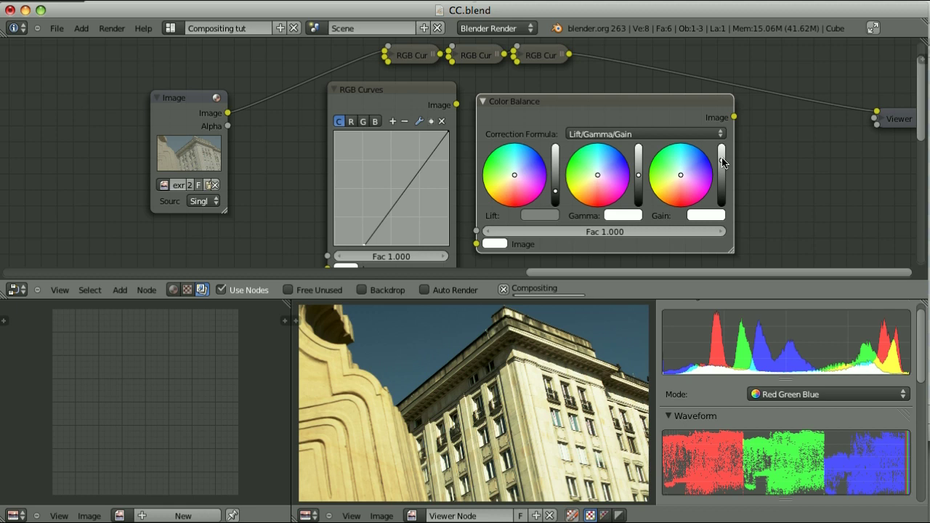
pyautogui.moveTo(447, 133); pyautogui.dragTo(419, 133)
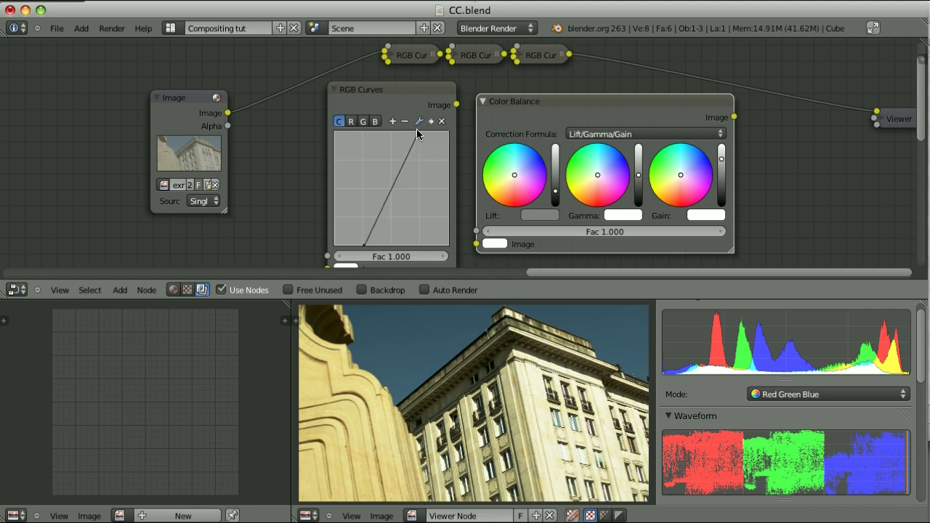
pyautogui.click(721, 162)
pyautogui.moveTo(723, 189); pyautogui.dragTo(722, 193)
pyautogui.moveTo(419, 133); pyautogui.dragTo(449, 174)
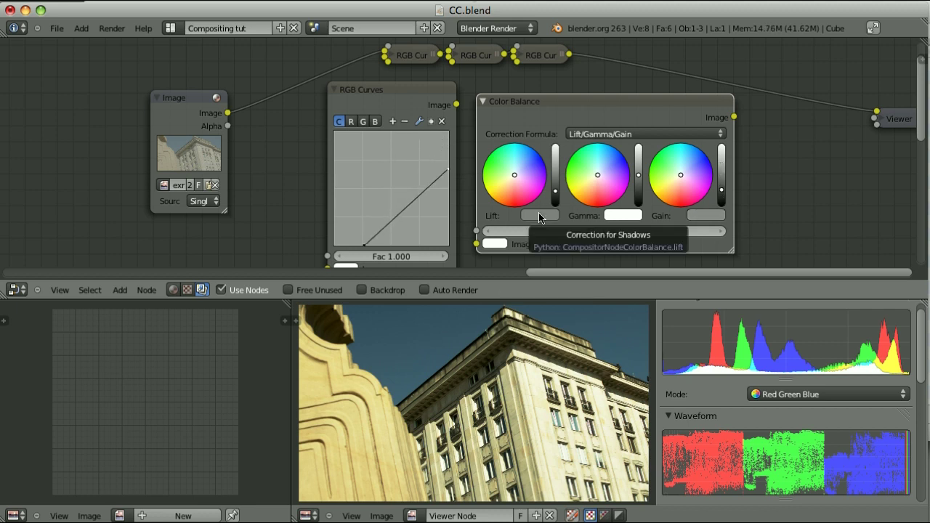
# Step: Reset the Color Balance lift and gain to their default values, and reset the unconnected RGB Curves node's curve
pyautogui.rightClick(539, 215)
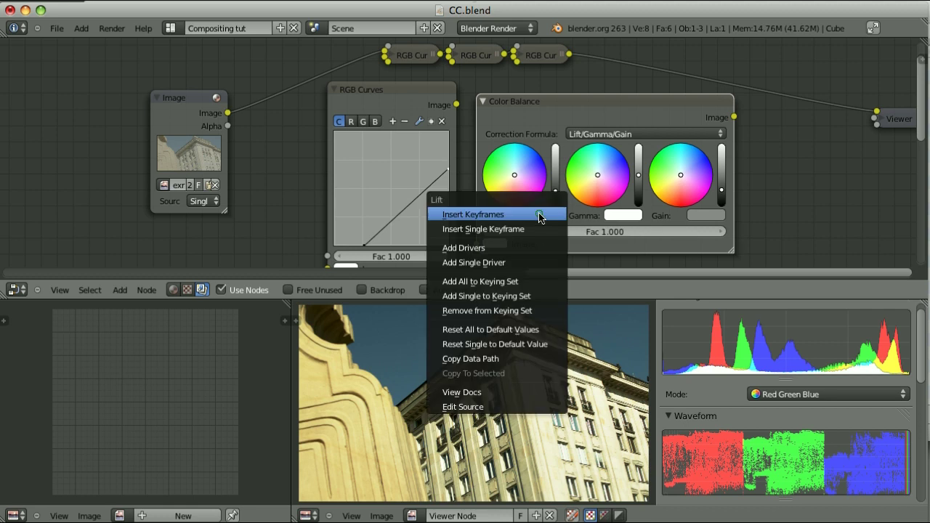
pyautogui.click(523, 337)
pyautogui.rightClick(706, 215)
pyautogui.click(703, 335)
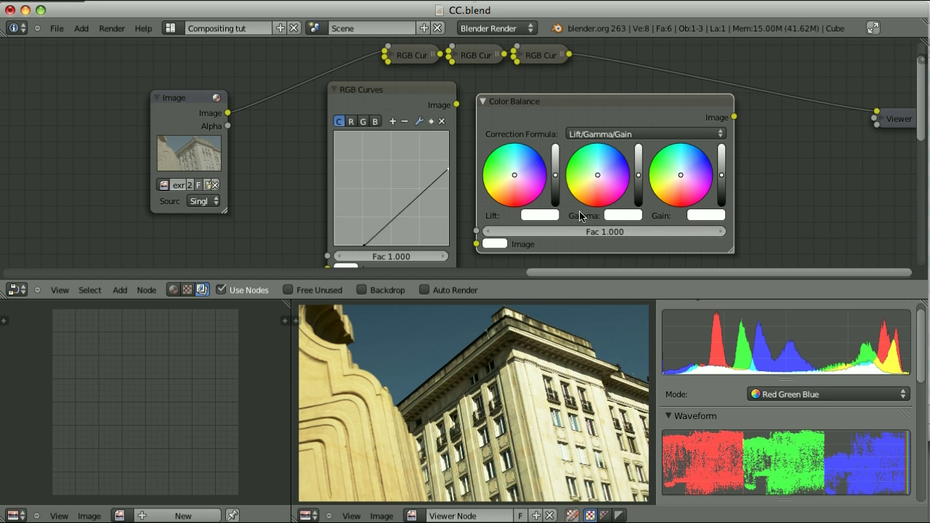
pyautogui.click(419, 121)
pyautogui.click(464, 187)
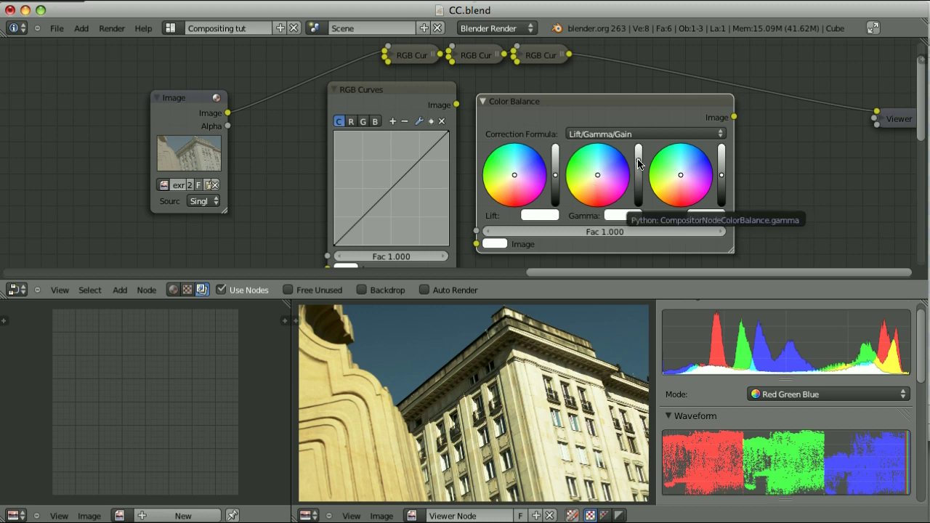
# Step: Bend the unconnected curve's midtones upward, lower the Color Balance gamma, and bend the midtones downward to match it
pyautogui.moveTo(364, 212); pyautogui.dragTo(351, 201)
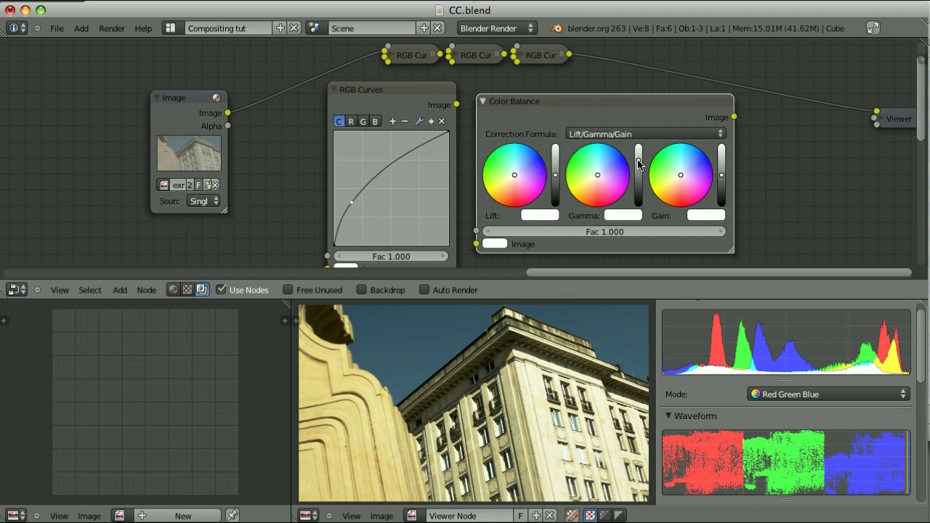
pyautogui.moveTo(638, 163); pyautogui.dragTo(638, 191)
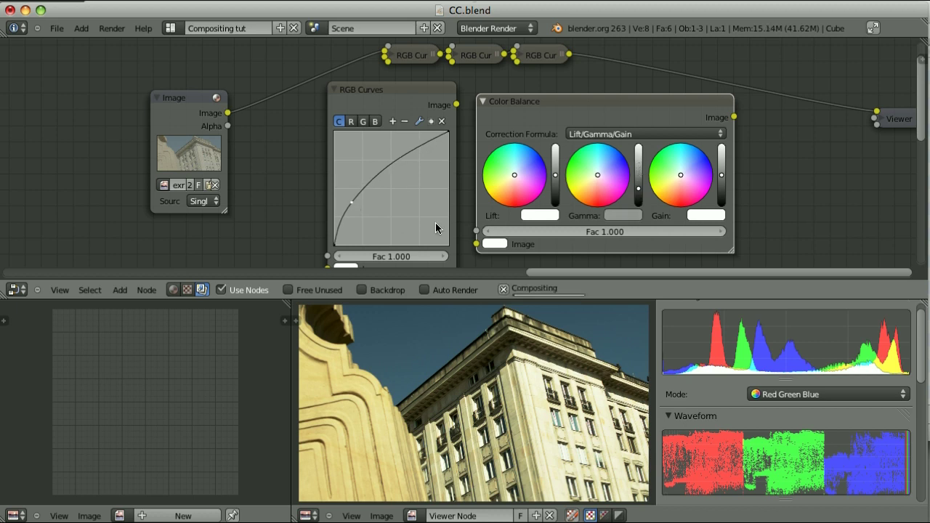
pyautogui.moveTo(354, 203); pyautogui.dragTo(379, 228)
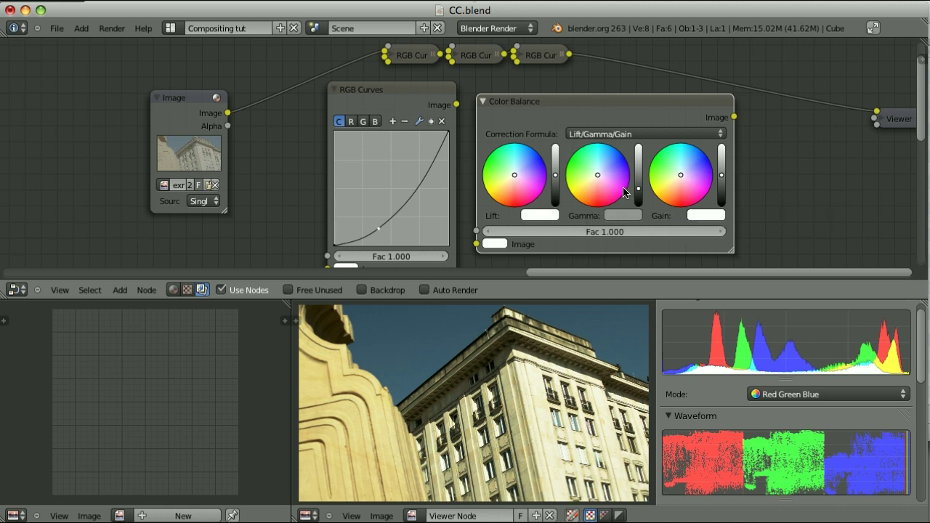
# Step: Reset the unconnected curve, raise its black point nearly halfway up the left edge, and return the point to the bottom corner
pyautogui.click(418, 121)
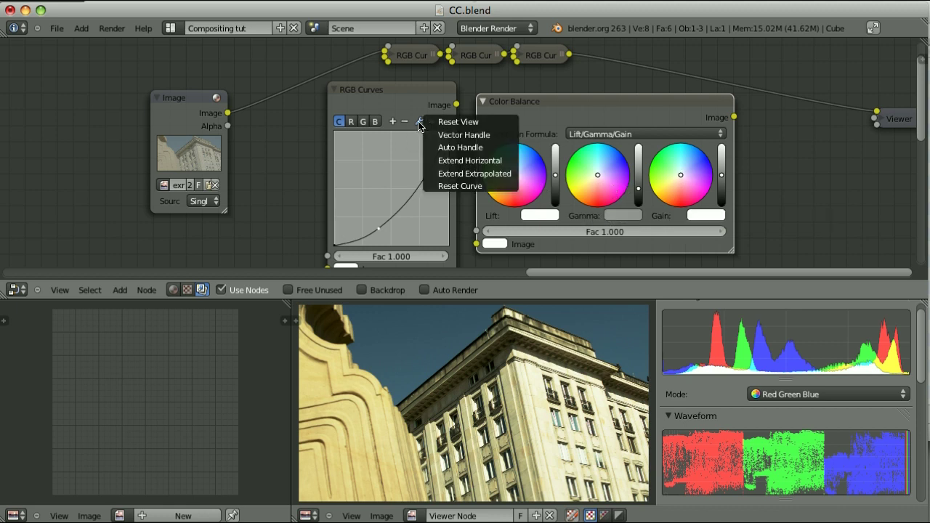
pyautogui.click(465, 187)
pyautogui.moveTo(334, 245); pyautogui.dragTo(338, 192)
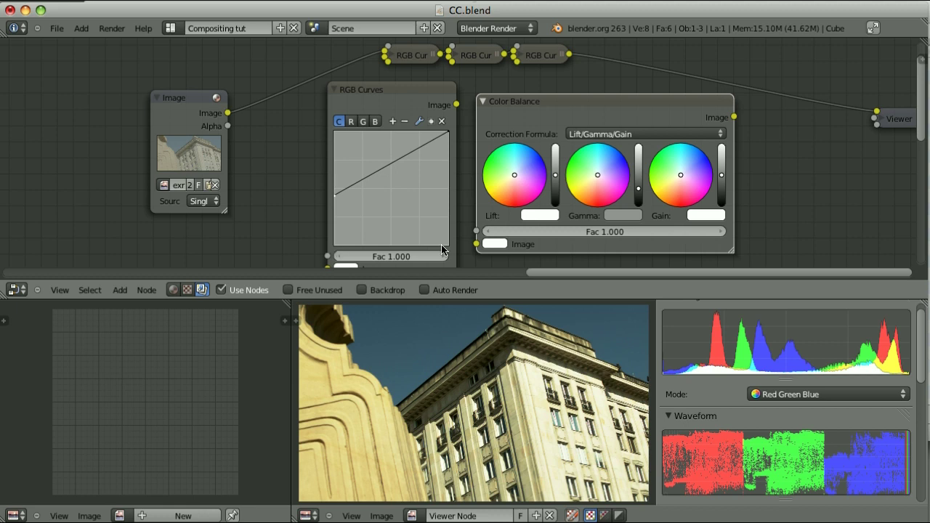
pyautogui.moveTo(335, 195); pyautogui.dragTo(334, 245)
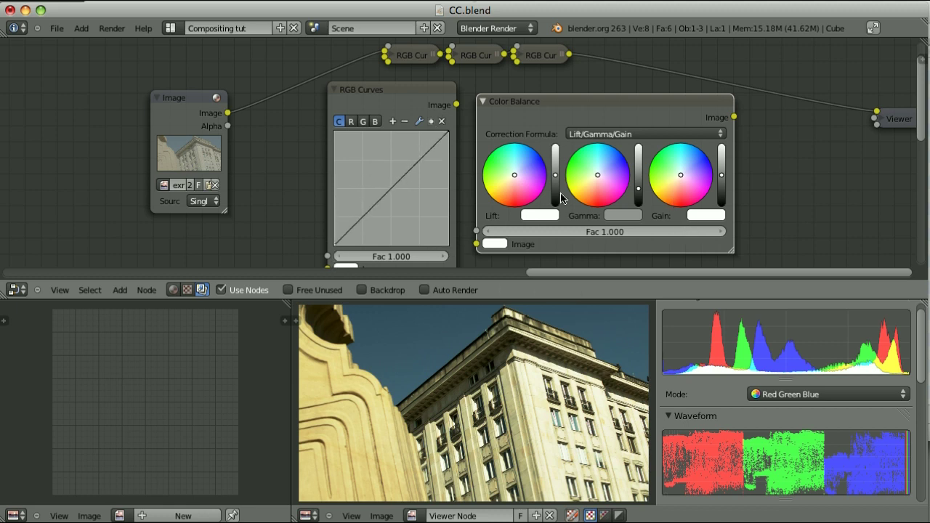
# Step: Lower the curve's white point down the right edge and the Color Balance gain with it, and return the white point to the top corner
pyautogui.moveTo(449, 132); pyautogui.dragTo(448, 177)
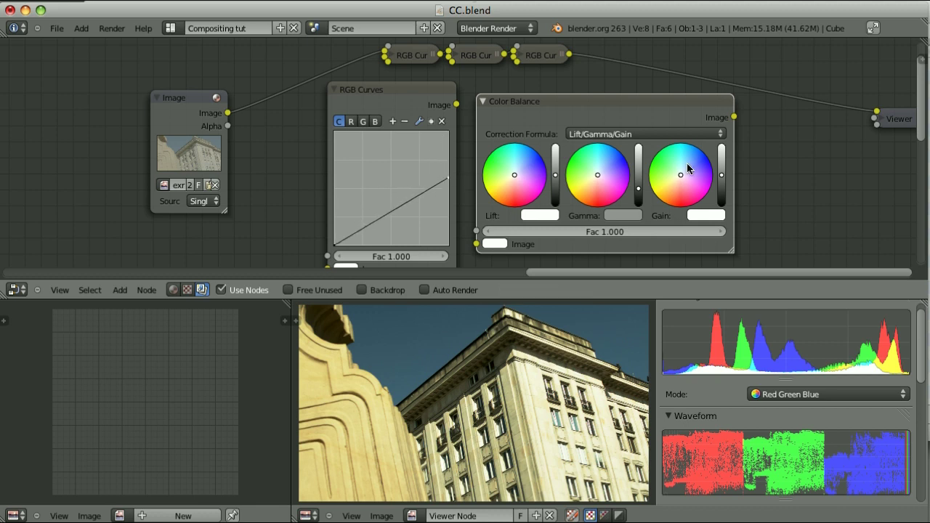
pyautogui.moveTo(721, 175); pyautogui.dragTo(721, 189)
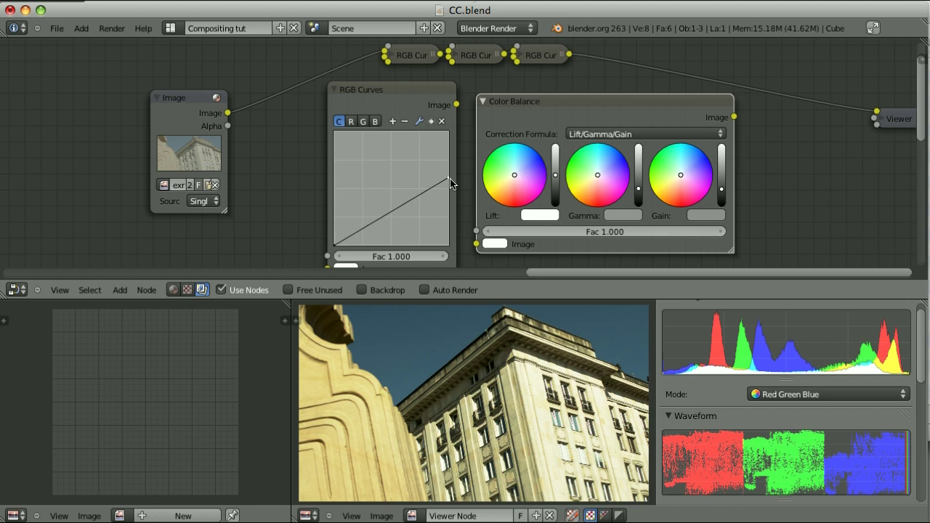
pyautogui.moveTo(334, 245); pyautogui.dragTo(335, 240)
pyautogui.moveTo(447, 178); pyautogui.dragTo(453, 139)
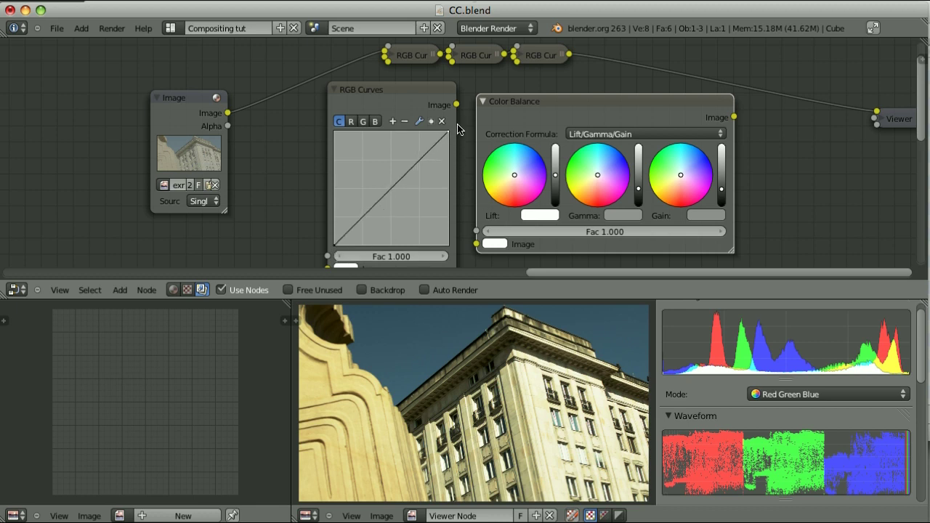
# Step: Try bending the unconnected curve's midtones downward, and undo the bend
pyautogui.moveTo(370, 210); pyautogui.dragTo(383, 228)
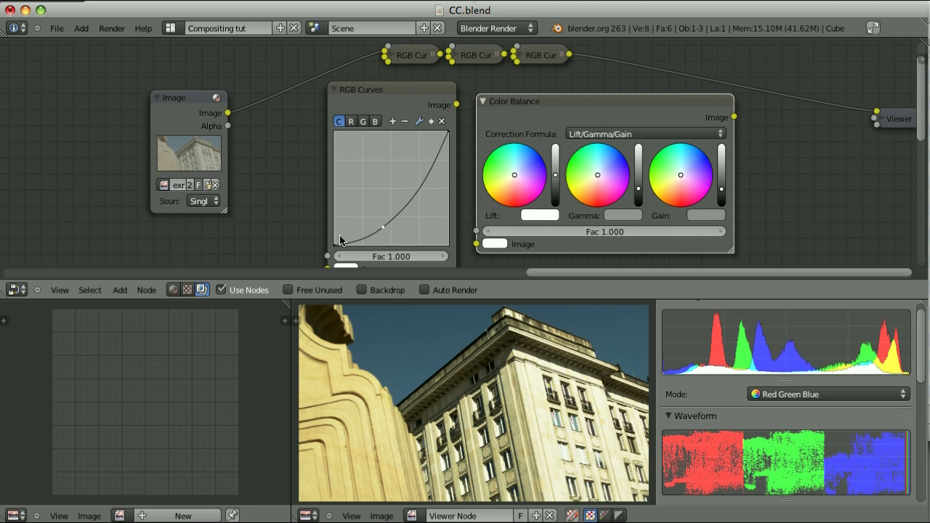
pyautogui.hotkey('ctrl', 'z')
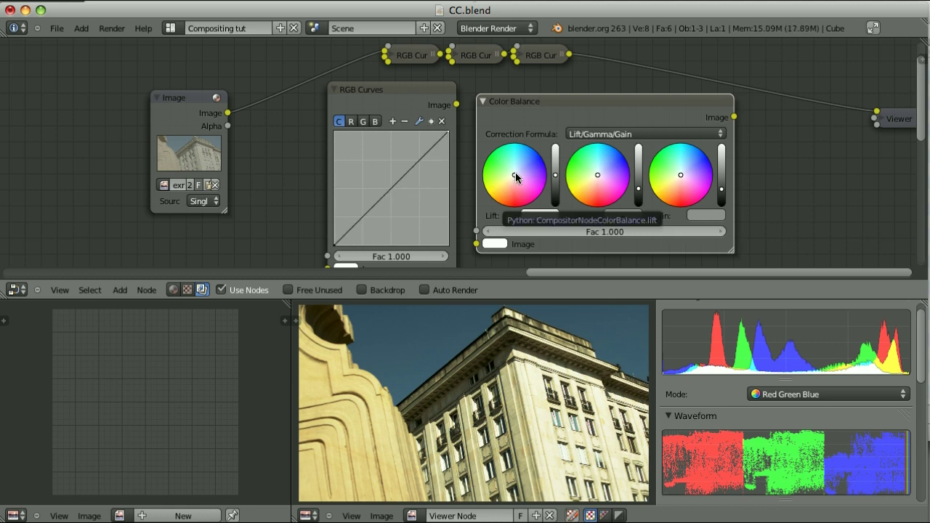
# Step: Shift the Color Balance lift colour slightly toward green and the gain colour slightly toward blue
pyautogui.moveTo(515, 178); pyautogui.dragTo(509, 175)
pyautogui.moveTo(683, 178); pyautogui.dragTo(686, 167)
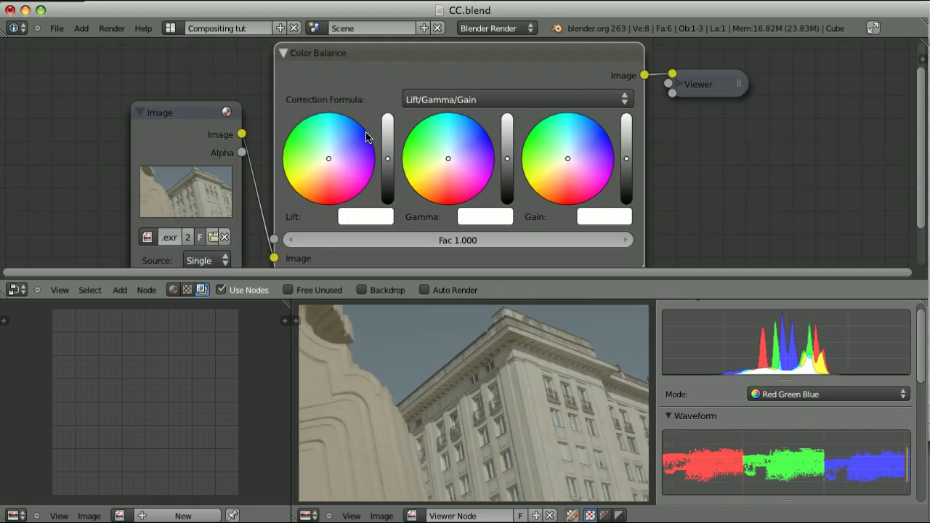
# Step: In the Color Balance node connected to the Viewer, lower the lift slightly, raise the gain strongly and lower the gamma slightly
pyautogui.moveTo(387, 163); pyautogui.dragTo(386, 173)
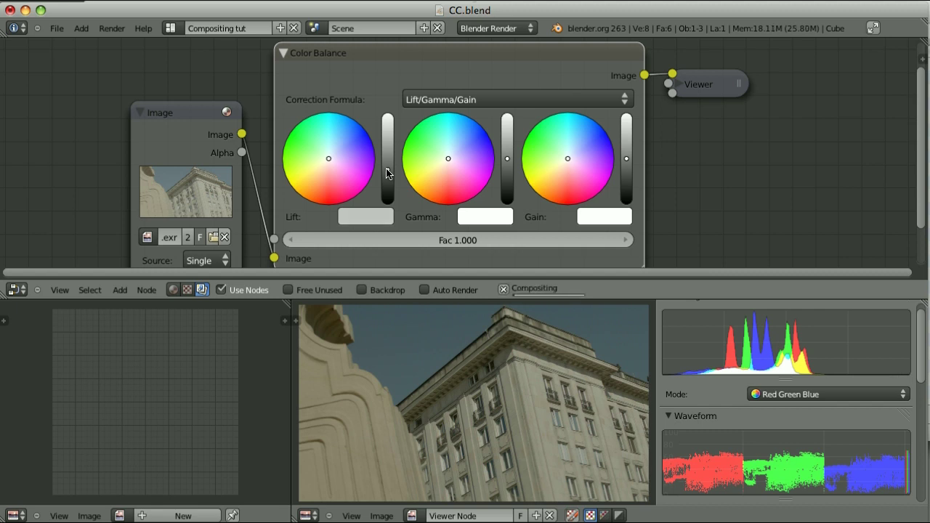
pyautogui.moveTo(626, 158); pyautogui.dragTo(626, 130)
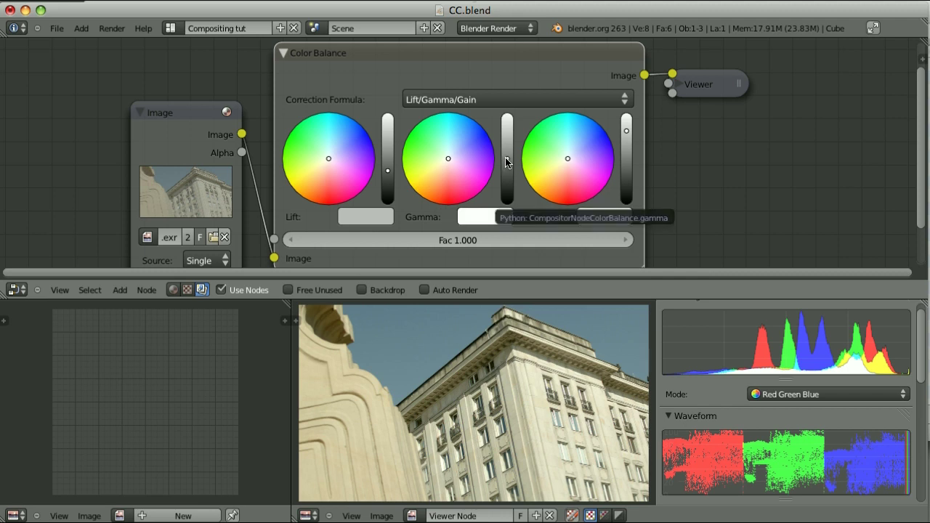
pyautogui.moveTo(506, 160); pyautogui.dragTo(506, 166)
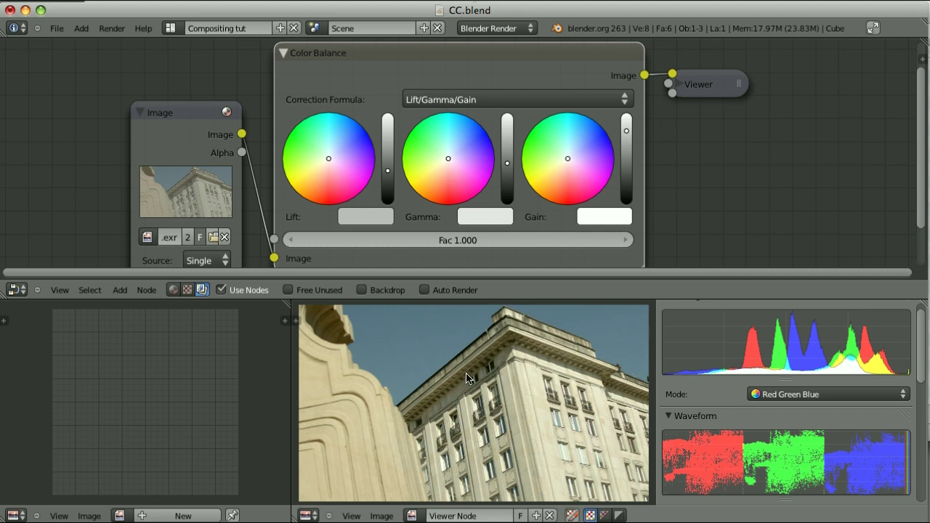
# Step: Sample the dark pixels along the building's roof edge and shift the lift colour slightly toward blue-violet to neutralise the shadows
pyautogui.scroll(2, 467, 377)
pyautogui.scroll(4, 374, 356)
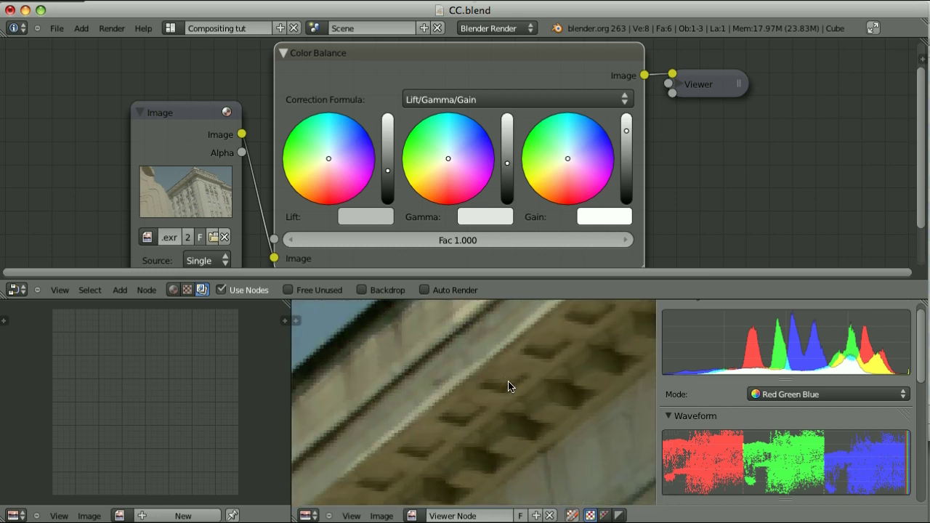
pyautogui.scroll(5, 509, 387)
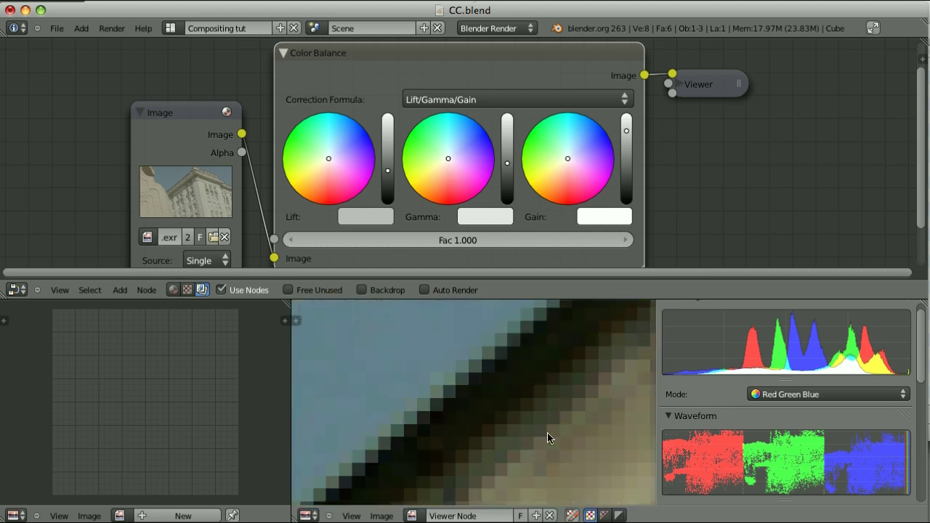
pyautogui.moveTo(478, 409); pyautogui.dragTo(494, 398)
pyautogui.click(328, 154)
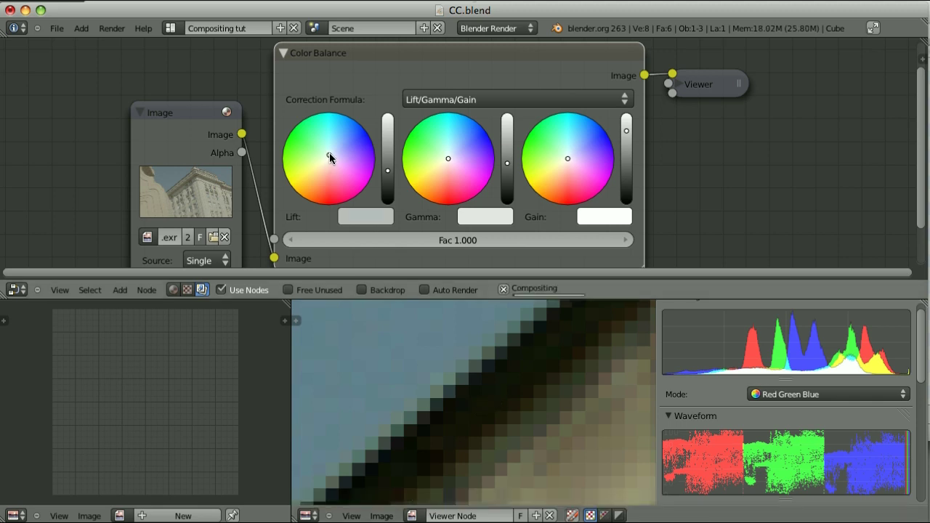
pyautogui.click(516, 374)
pyautogui.moveTo(516, 375); pyautogui.dragTo(499, 409)
# Step: Sample the bright pixels of a window frame and shift the gain colour slightly toward magenta to neutralise the highlights
pyautogui.scroll(-3, 499, 409)
pyautogui.moveTo(546, 436); pyautogui.dragTo(339, 324, button='middle')
pyautogui.scroll(2, 338, 323)
pyautogui.scroll(6, 473, 405)
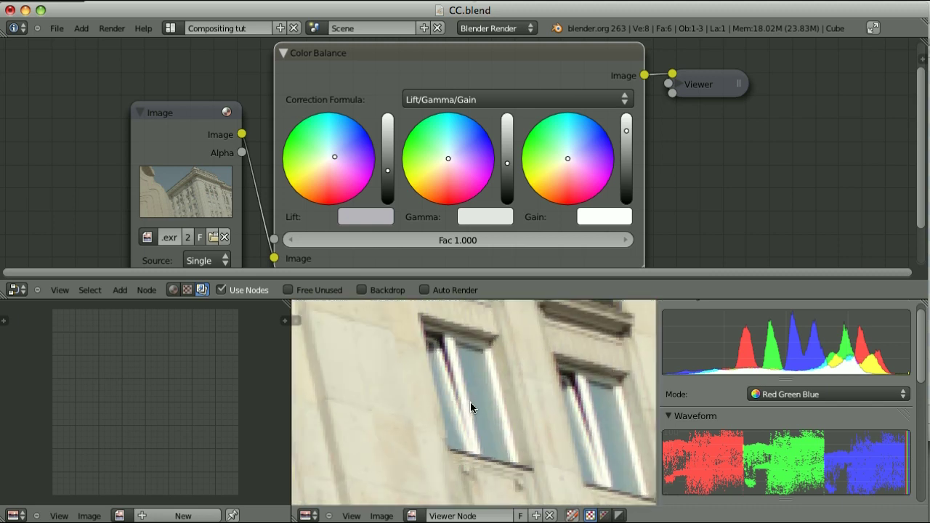
pyautogui.scroll(2, 506, 394)
pyautogui.moveTo(461, 410); pyautogui.dragTo(462, 419)
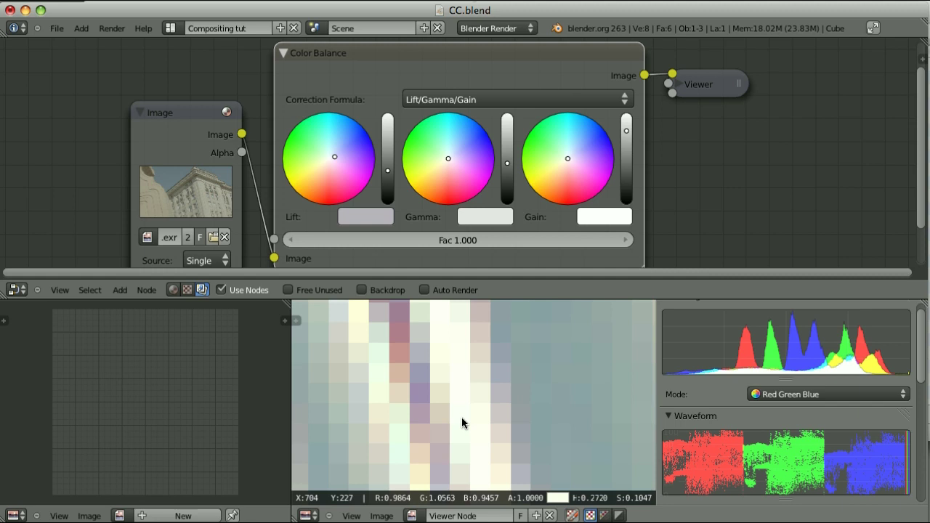
pyautogui.moveTo(461, 417); pyautogui.dragTo(463, 415)
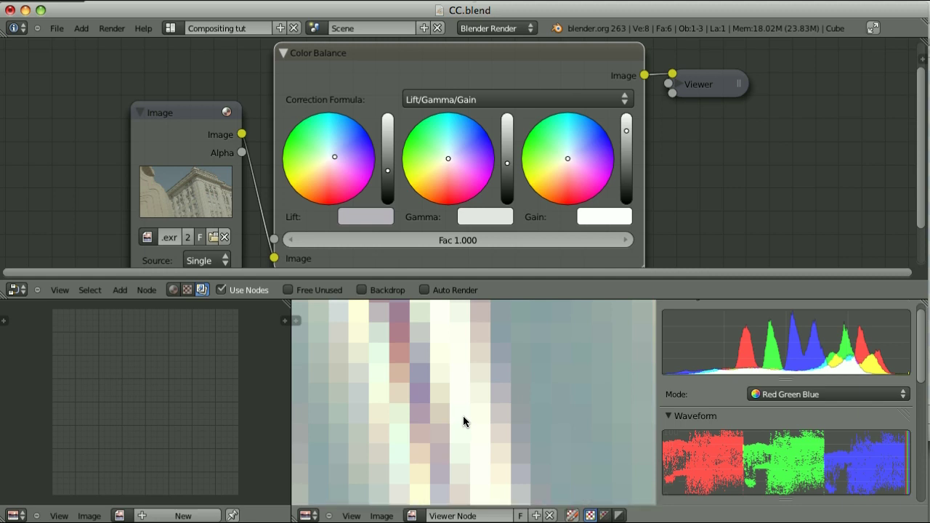
pyautogui.click(567, 157)
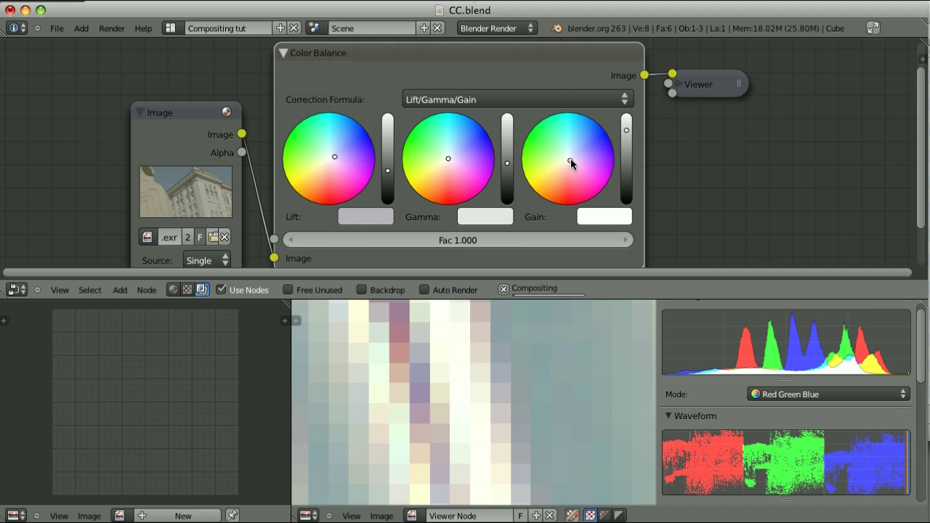
pyautogui.scroll(3, 619, 159)
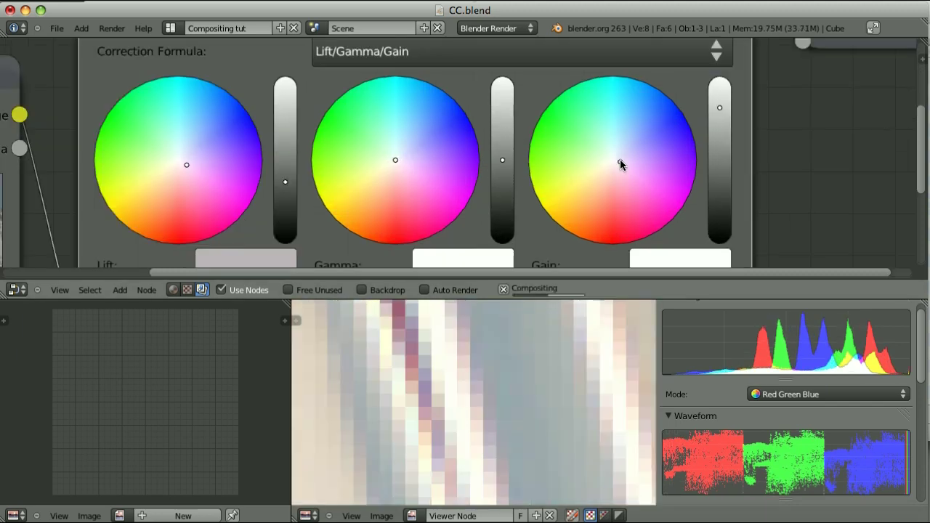
# Step: Move the Viewer node farther from Color Balance and insert an RGB Curves node on the link between them
pyautogui.moveTo(469, 413)
pyautogui.mouseDown()
pyautogui.moveTo(461, 421)
pyautogui.moveTo(451, 412)
pyautogui.mouseUp()
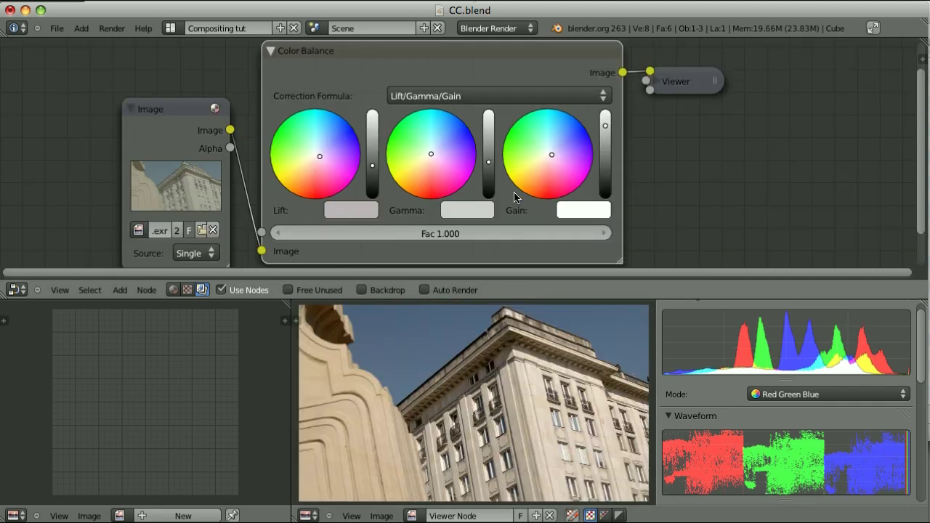
pyautogui.moveTo(710, 182); pyautogui.dragTo(576, 178, button='middle')
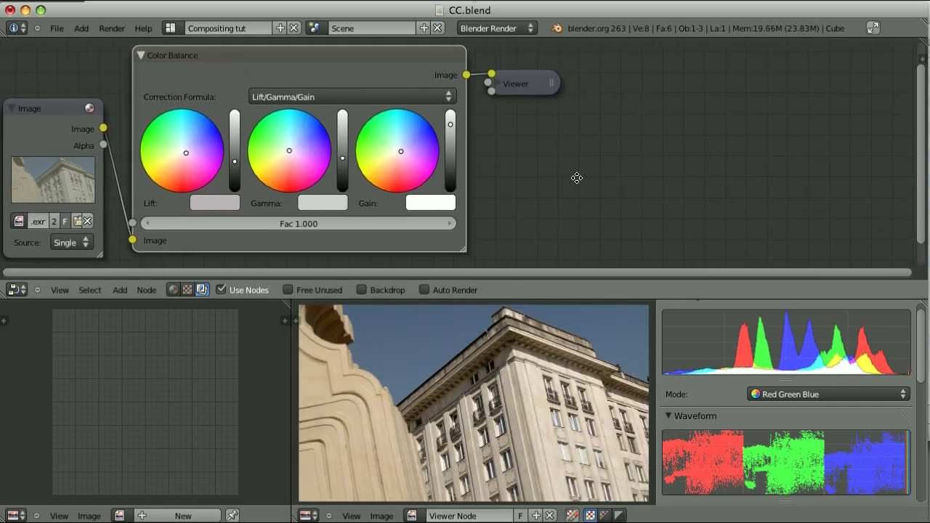
pyautogui.moveTo(526, 85); pyautogui.dragTo(799, 87)
pyautogui.hotkey('shift', 'a')
pyautogui.moveTo(683, 168)
pyautogui.click(721, 170)
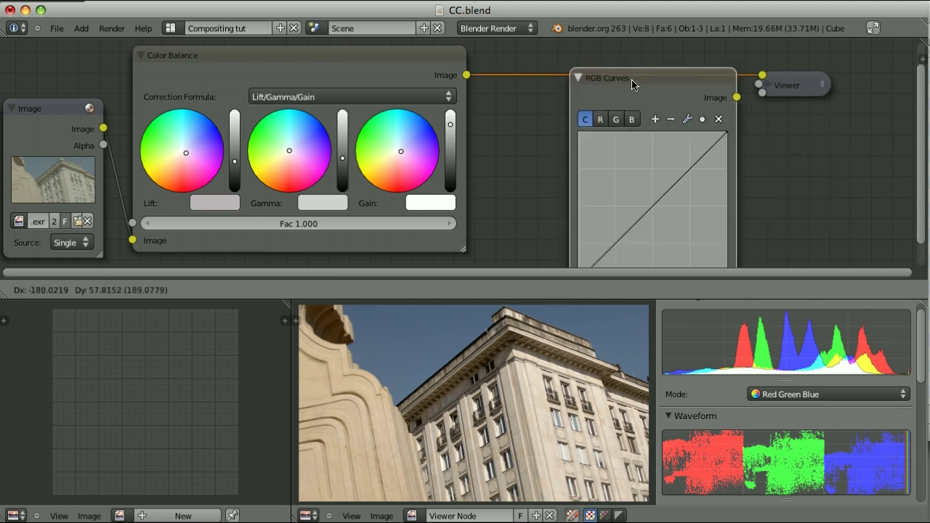
pyautogui.click(610, 70)
# Step: Shape the new RGB Curves node's combined curve into an S, lowering the shadows and raising the highlights for more contrast
pyautogui.moveTo(590, 226); pyautogui.dragTo(607, 236)
pyautogui.moveTo(683, 144); pyautogui.dragTo(657, 138)
pyautogui.moveTo(607, 239); pyautogui.dragTo(579, 225)
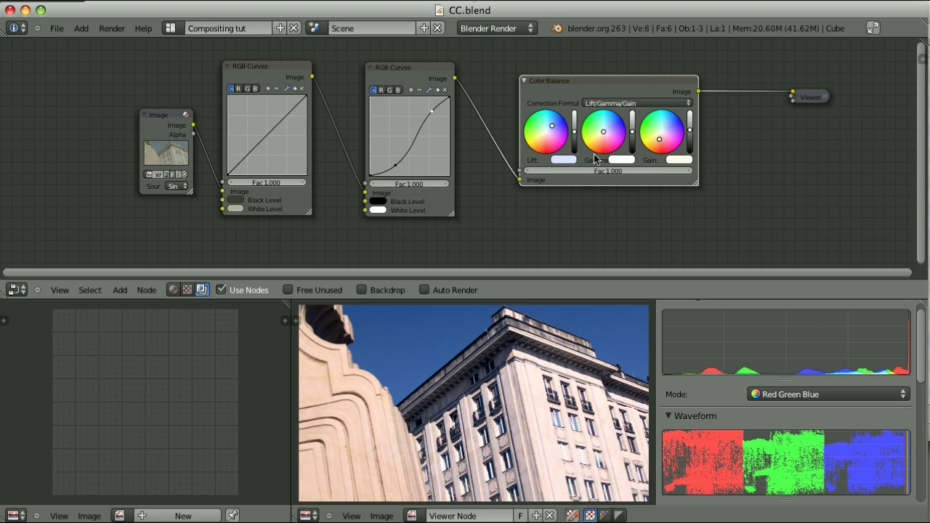
# Step: Maximize the graded image, switch to the node editor and compare the four Color Balance versions through the Viewer, ending on the first
pyautogui.hotkey('ctrl', 'Up')
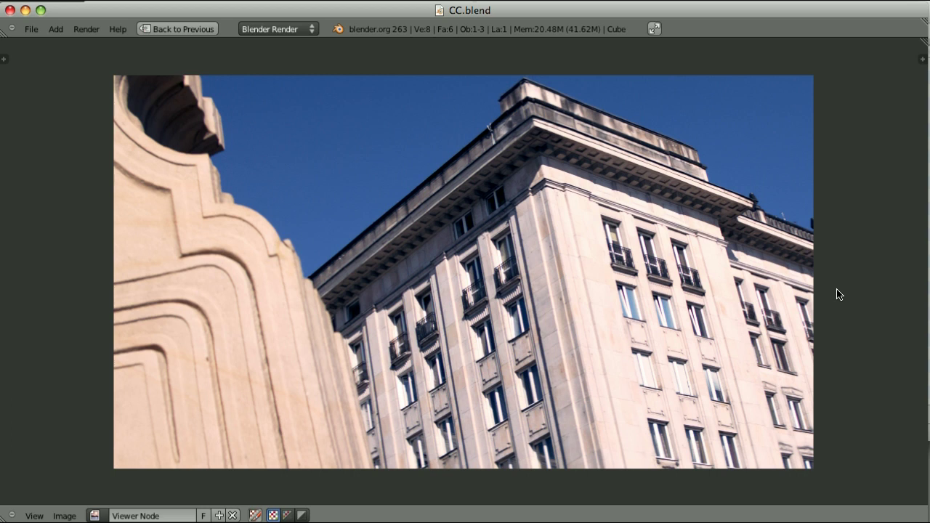
pyautogui.hotkey('shift', 'F3')
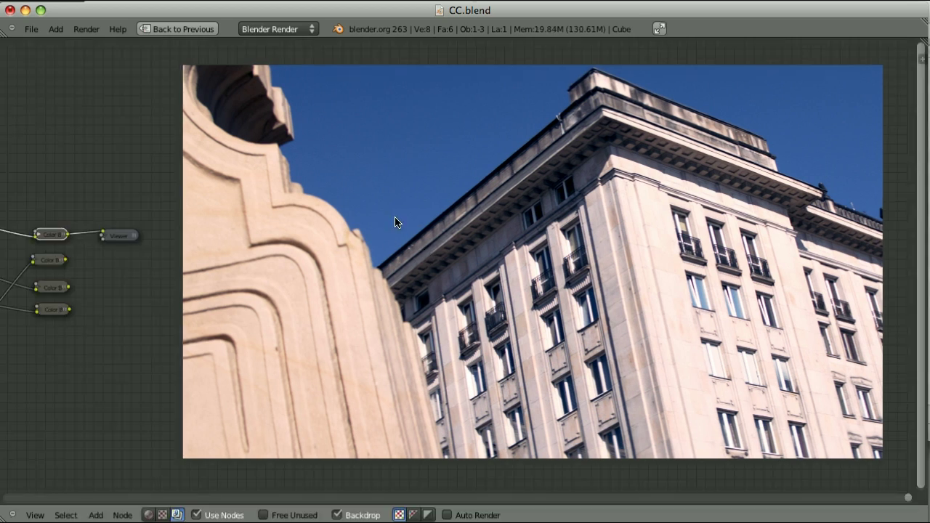
pyautogui.keyDown('ctrl'); pyautogui.keyDown('shift'); pyautogui.click(51, 262); pyautogui.keyUp('shift'); pyautogui.keyUp('ctrl')
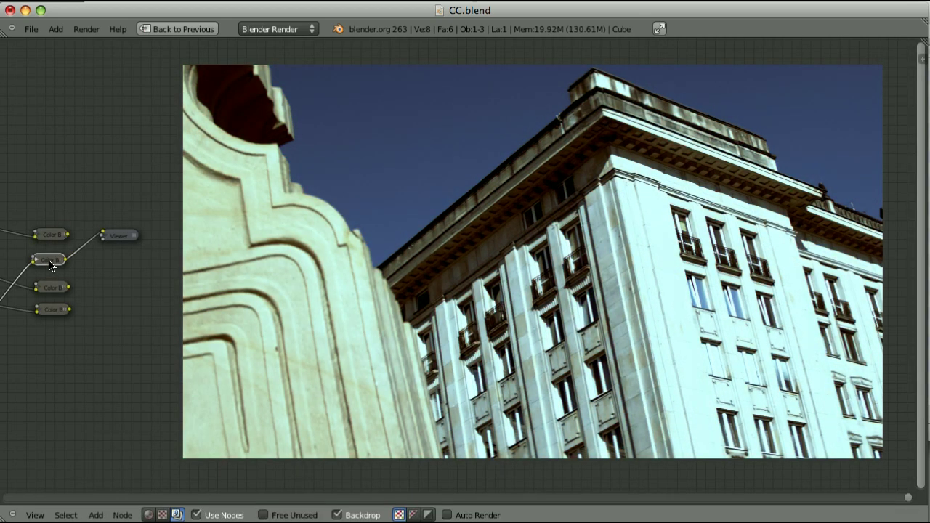
pyautogui.keyDown('ctrl'); pyautogui.keyDown('shift'); pyautogui.click(53, 289); pyautogui.keyUp('shift'); pyautogui.keyUp('ctrl')
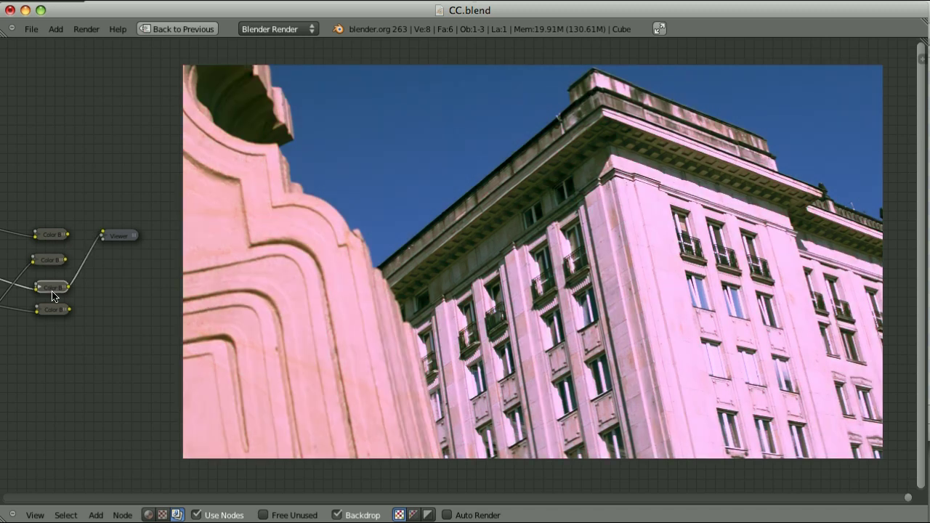
pyautogui.keyDown('ctrl'); pyautogui.keyDown('shift'); pyautogui.click(53, 310); pyautogui.keyUp('shift'); pyautogui.keyUp('ctrl')
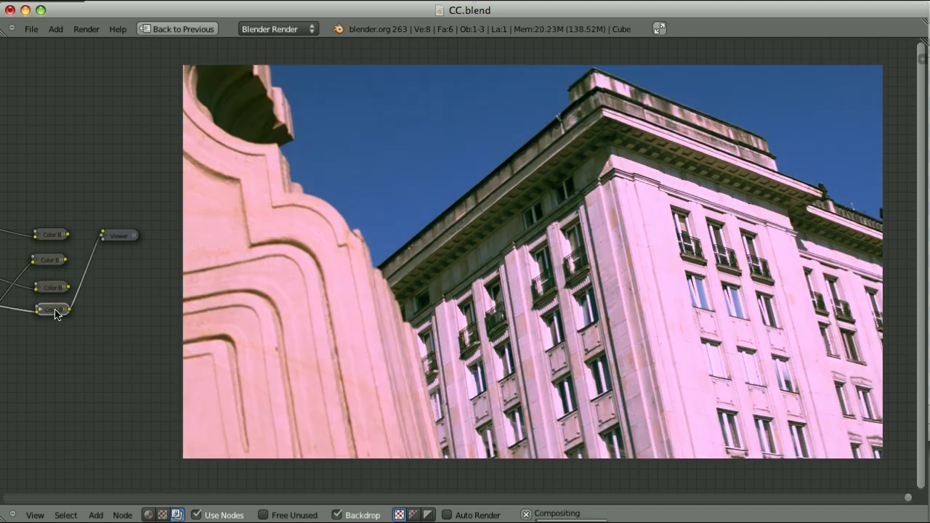
pyautogui.keyDown('ctrl'); pyautogui.keyDown('shift'); pyautogui.click(55, 236); pyautogui.keyUp('shift'); pyautogui.keyUp('ctrl')
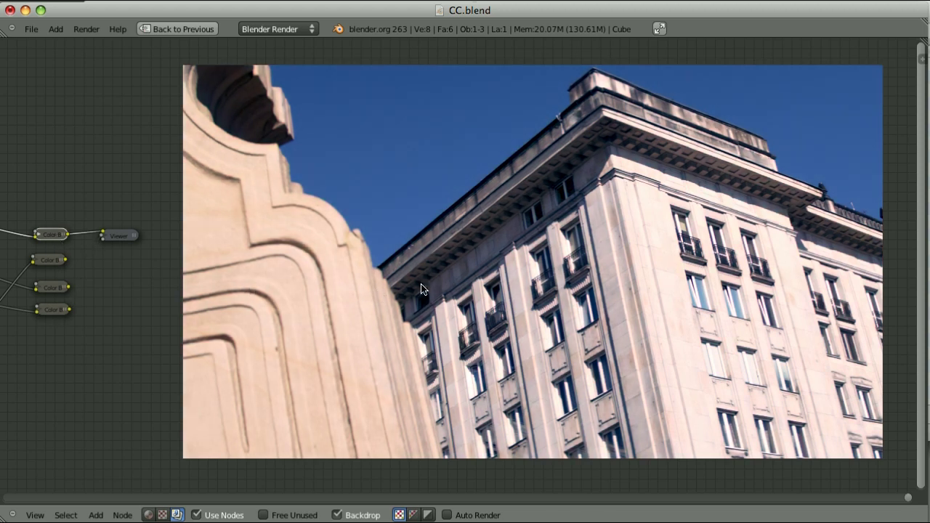